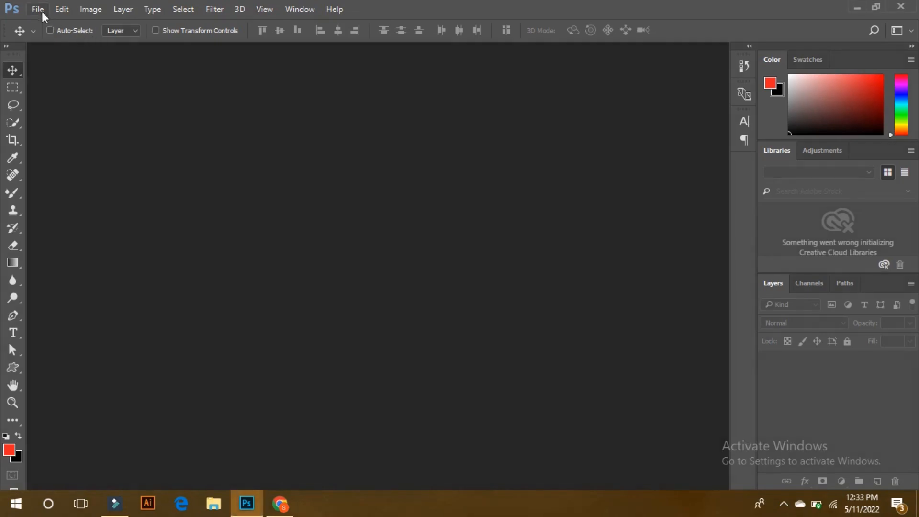
Step: Create a new 1500 x 1500 pixel document at 72 pixels/inch in RGB Color with a white background
left_click(41, 11)
left_click(42, 25)
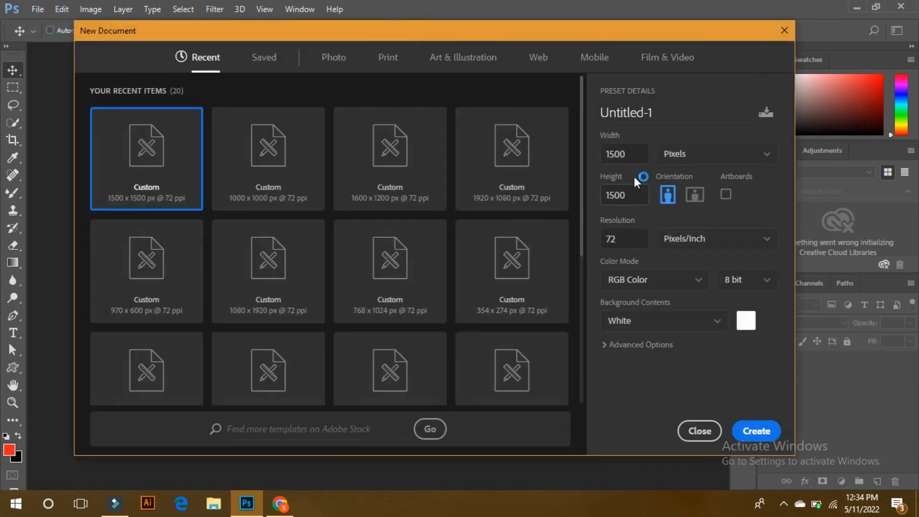
left_click(754, 428)
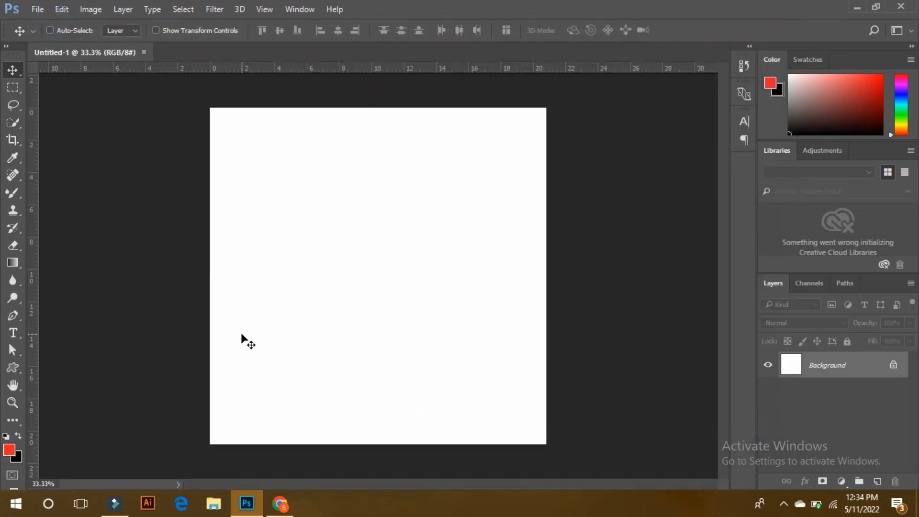
Step: Copy the Chanel perfume bottle photo from Chrome and paste it into the new Photoshop document
left_click(280, 504)
left_click(487, 237)
left_click(488, 238)
right_click(488, 238)
left_click(519, 281)
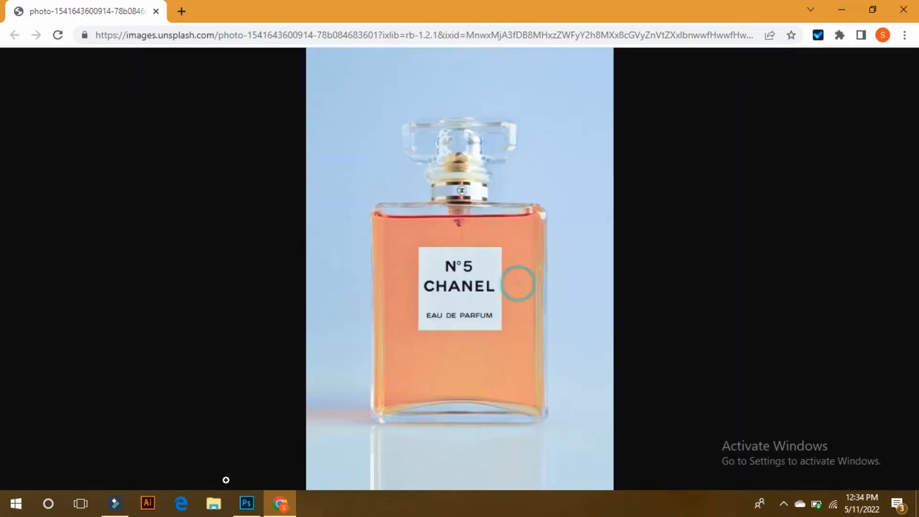
left_click(248, 511)
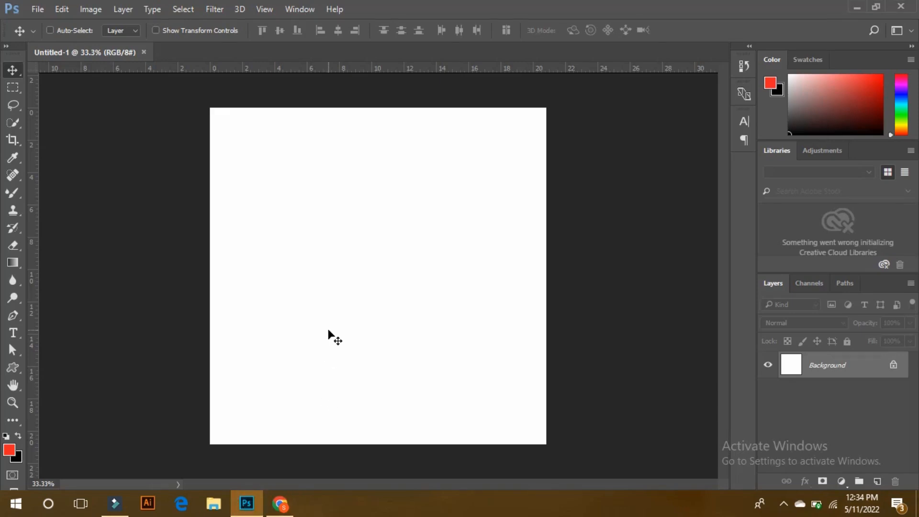
key("ctrl+v")
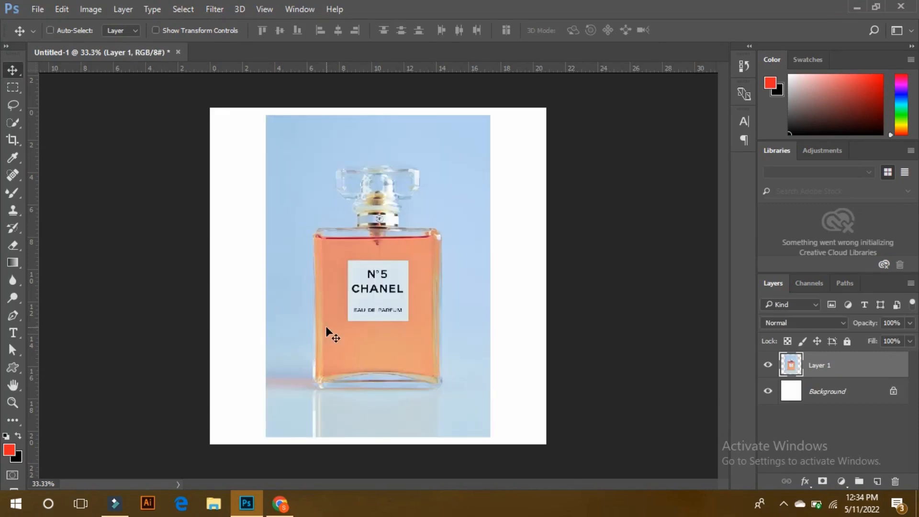
Step: Start a Pen tool path along the glass stopper's top edge and down its right side
key("ctrl+1")
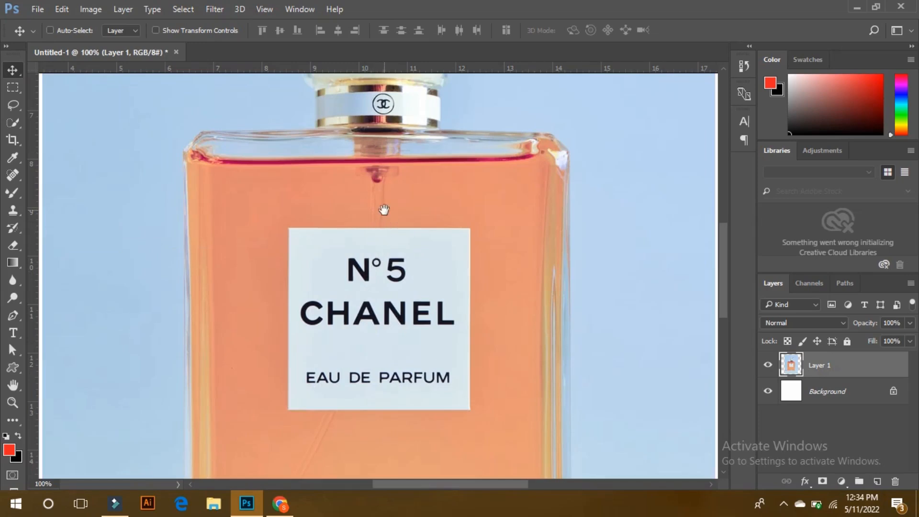
left_click_drag(384, 210, 370, 394)
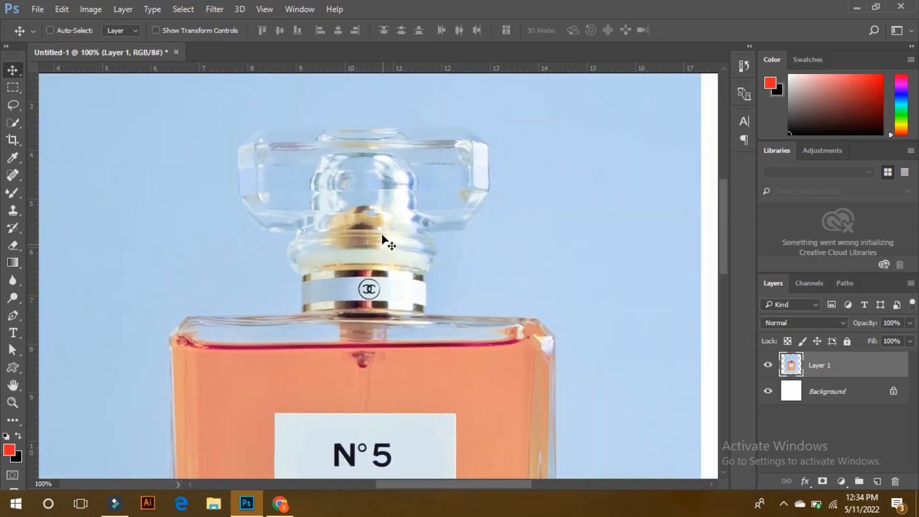
key("ctrl+plus")
left_click_drag(225, 141, 306, 357)
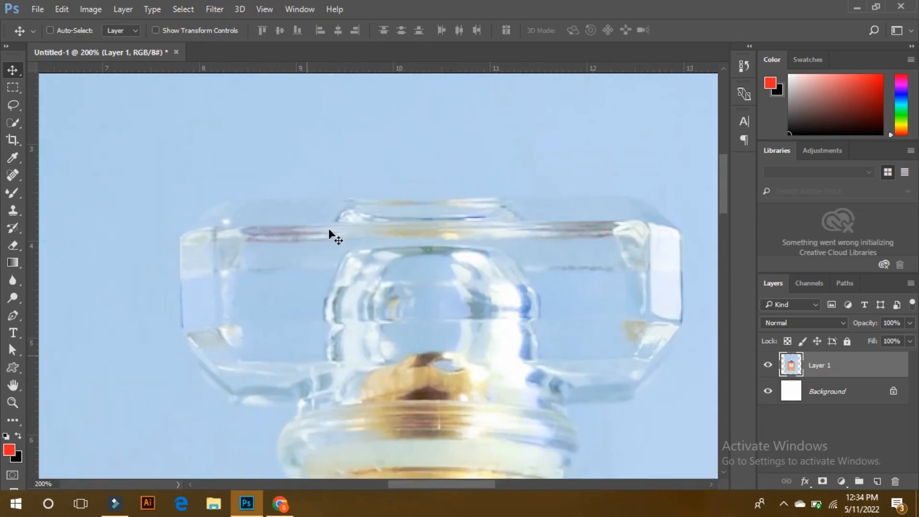
key("p")
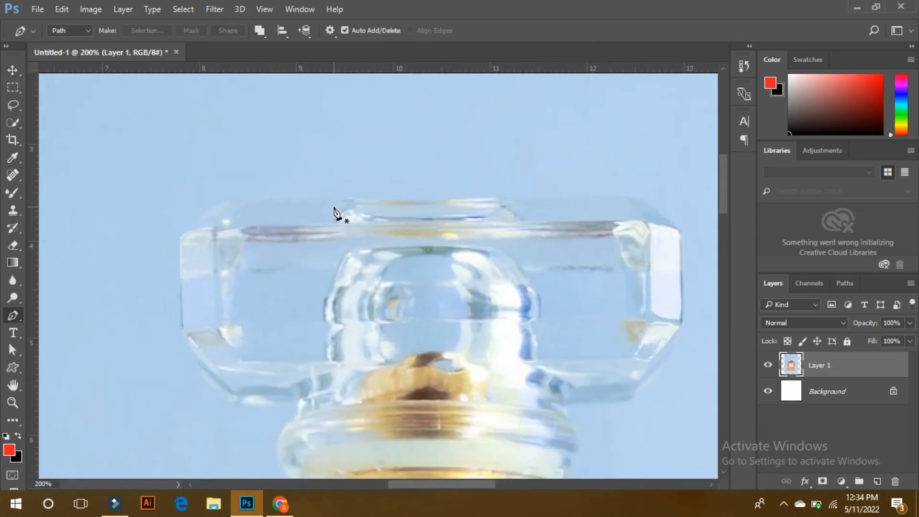
left_click(332, 206)
left_click_drag(503, 199, 635, 208)
left_click(503, 199)
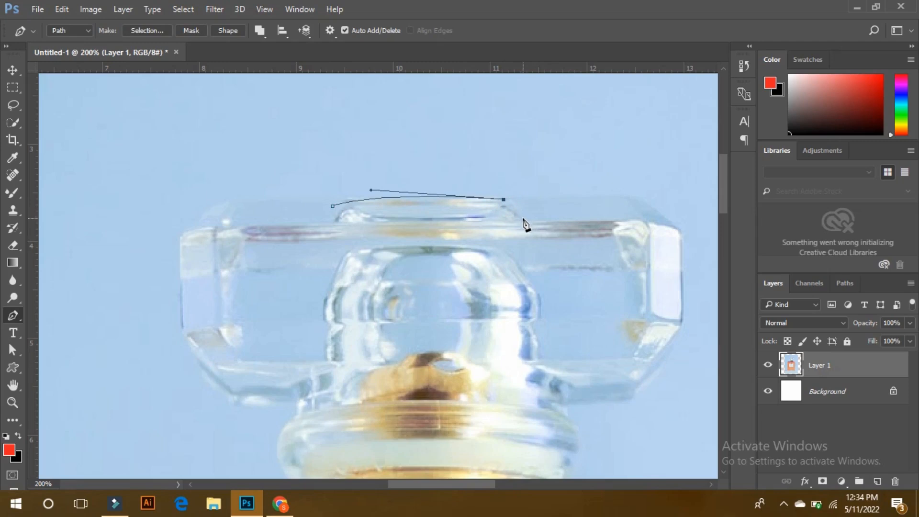
left_click(621, 196)
left_click(644, 199)
left_click(681, 230)
left_click(683, 325)
Step: Continue the path around the stopper's lower right corner, in to the neck and around the rounded glass collar
left_click(579, 454)
scroll(577, 364, "down", 5)
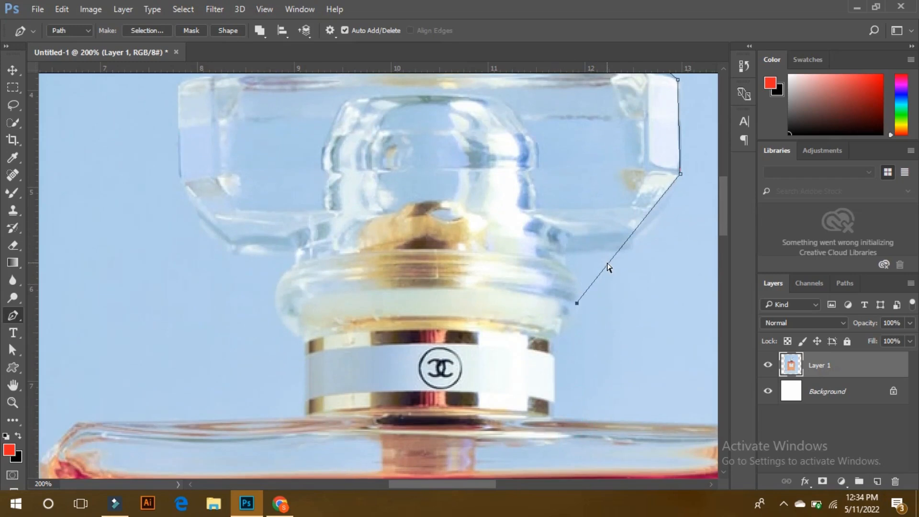
key("ctrl+z")
left_click_drag(627, 249, 607, 257)
left_click(627, 248, "alt")
left_click(565, 251)
left_click_drag(582, 276, 579, 276)
left_click(571, 271, "alt")
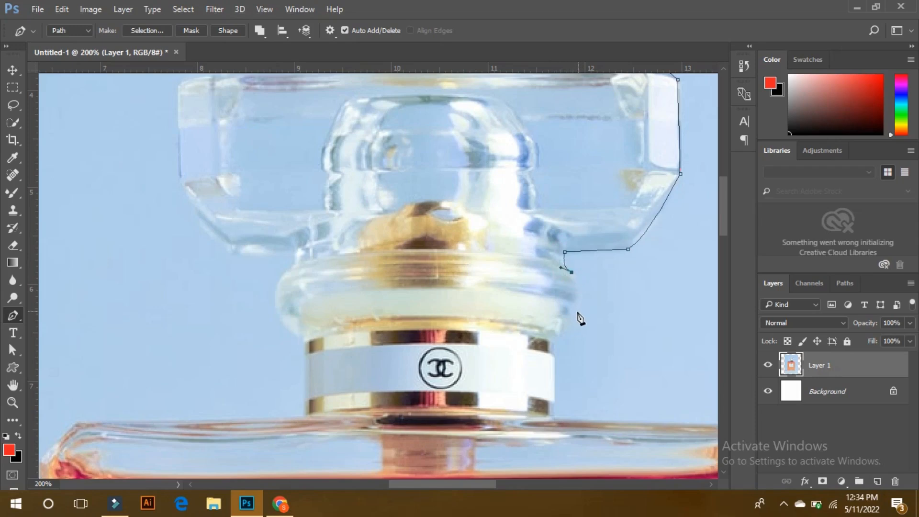
left_click_drag(550, 329, 545, 338)
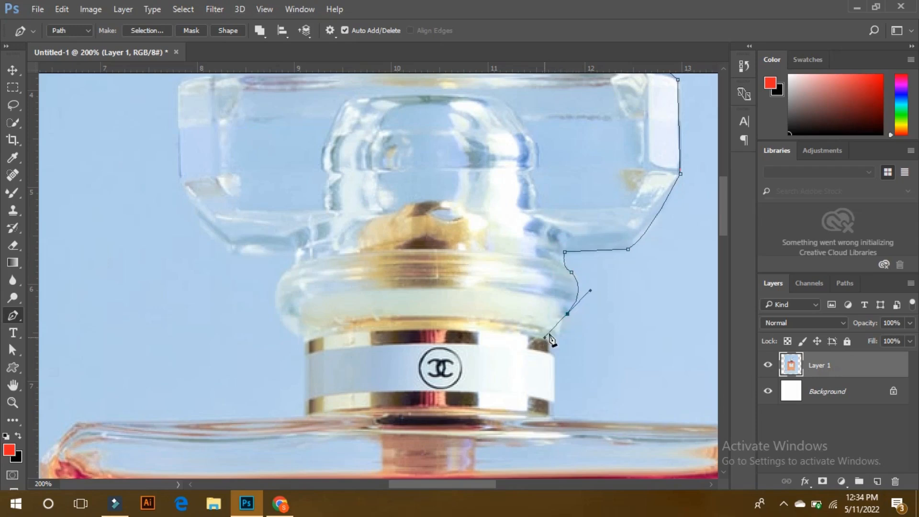
left_click(567, 314, "alt")
Step: Extend the path down the right side of the neck band and around the bottle's right shoulder
left_click(557, 340)
left_click_drag(569, 388, 566, 250)
left_click(552, 280)
left_click_drag(554, 283, 373, 253)
left_click(581, 258)
left_click(599, 260)
left_click(628, 296)
Step: Trace down the bottle's right side and along its base to the lower left corner
left_click_drag(632, 421, 589, 77)
left_click_drag(597, 311, 576, 29)
left_click(567, 329)
left_click_drag(158, 373, 632, 307)
left_click(337, 311)
left_click(303, 300)
left_click_drag(274, 269, 270, 249)
Step: Trace up the bottle's left side and around its left shoulder
left_click_drag(287, 96, 331, 339)
left_click(293, 206)
left_click_drag(311, 166, 357, 150)
left_click(311, 165, "alt")
left_click(341, 147, "alt")
Step: Trace the left side of the neck band, the glass collar and the stopper's lower left edge
left_click(561, 140)
left_click_drag(561, 140, 552, 315)
left_click(549, 241)
left_click_drag(528, 169, 559, 114)
left_click(529, 169, "alt")
left_click_drag(521, 151, 471, 285)
left_click(477, 151)
left_click_drag(420, 219, 416, 188)
left_click(421, 220, "alt")
left_click_drag(464, 206, 455, 278)
Step: Close the path around the stopper's upper left corner and convert it to a selection
left_click(406, 189)
left_click_drag(458, 180, 360, 256)
left_click_drag(371, 229, 406, 234)
key("ctrl+Return")
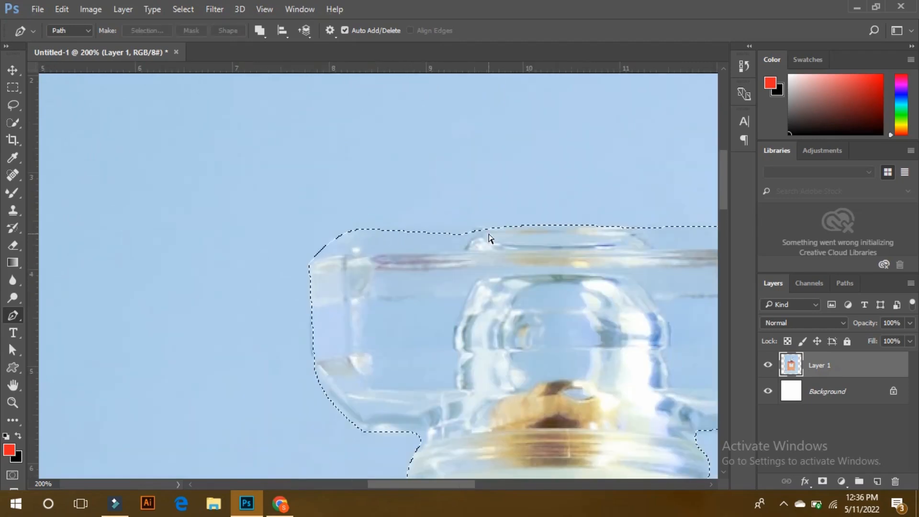
Step: Copy the selected bottle to a new layer and delete the original photo layer
key("ctrl+0")
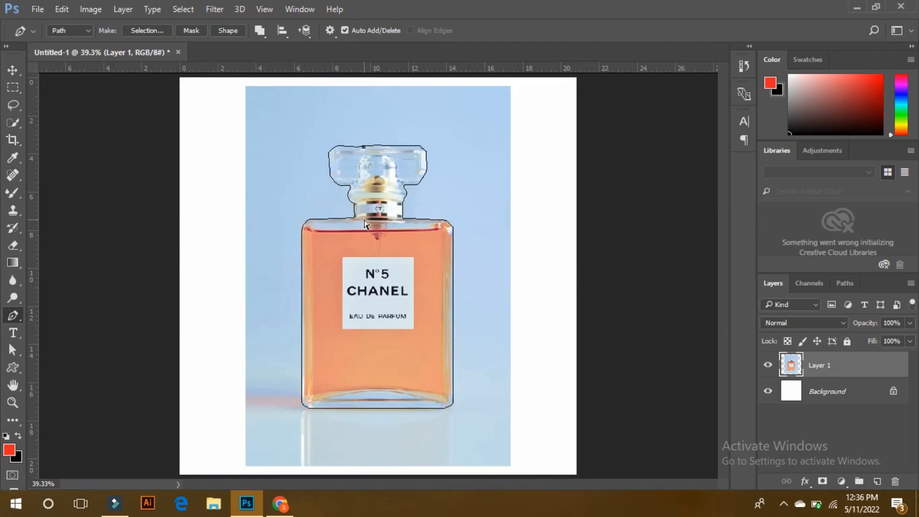
key("ctrl+j")
left_click_drag(808, 393, 894, 480)
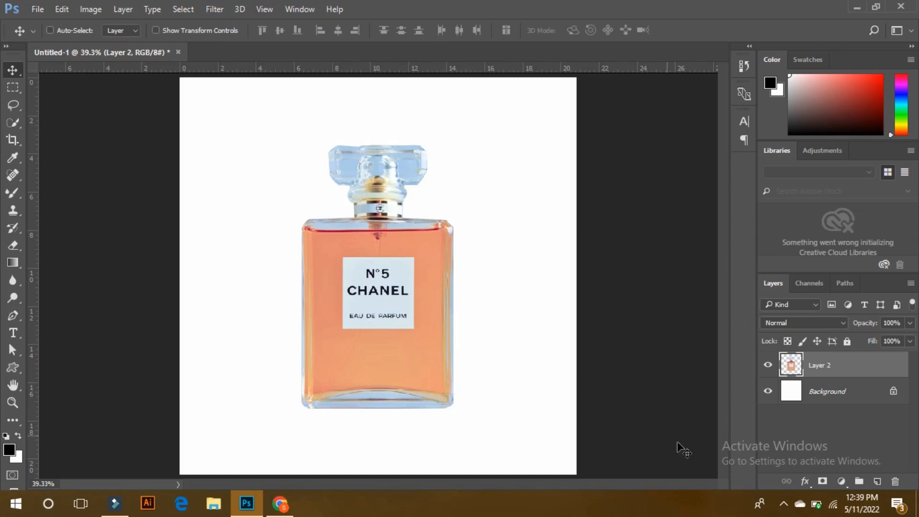
Step: Add a Hue/Saturation adjustment layer, sample the stopper's blue glass to target Cyans, and set Saturation to -100
left_click(844, 482)
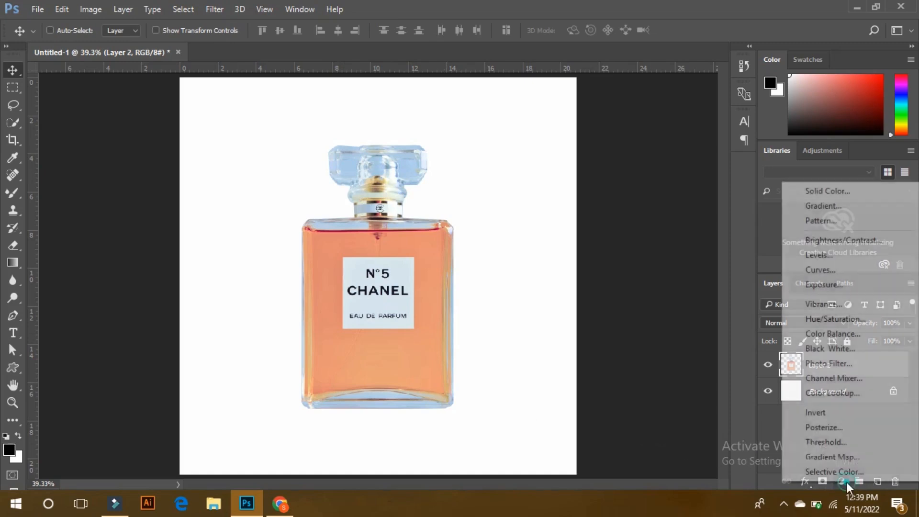
left_click(826, 320)
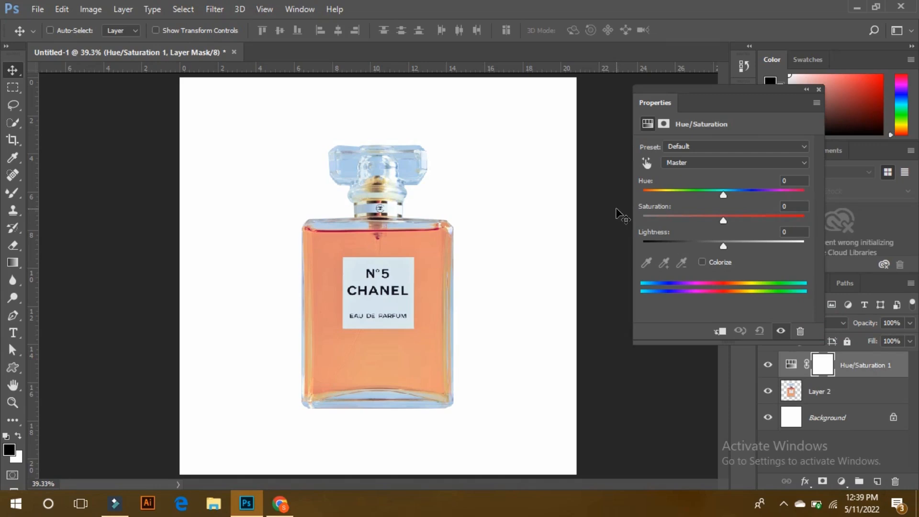
left_click(646, 164)
left_click(647, 164)
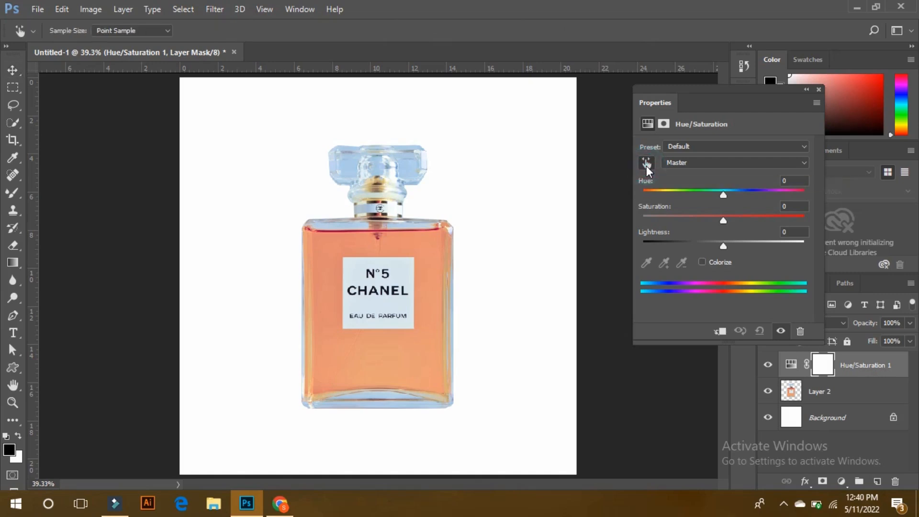
left_click(411, 153)
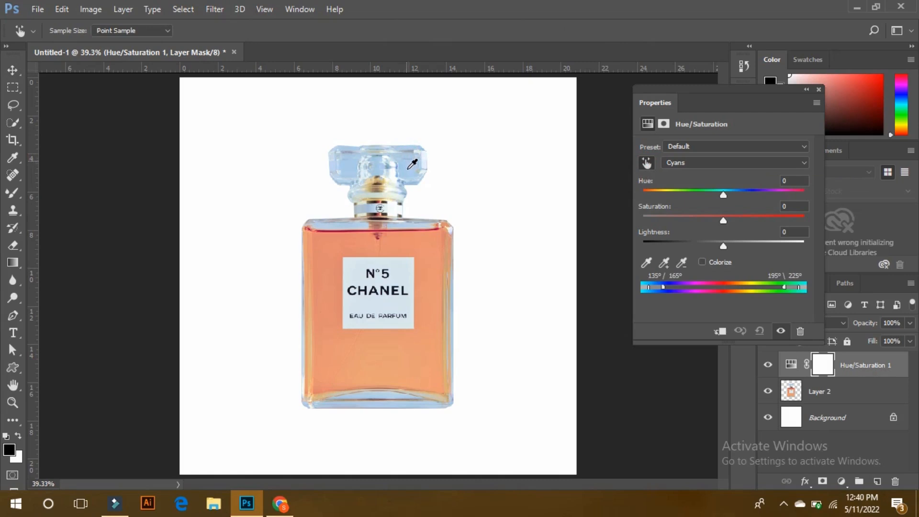
left_click(723, 220)
left_click_drag(725, 218, 621, 220)
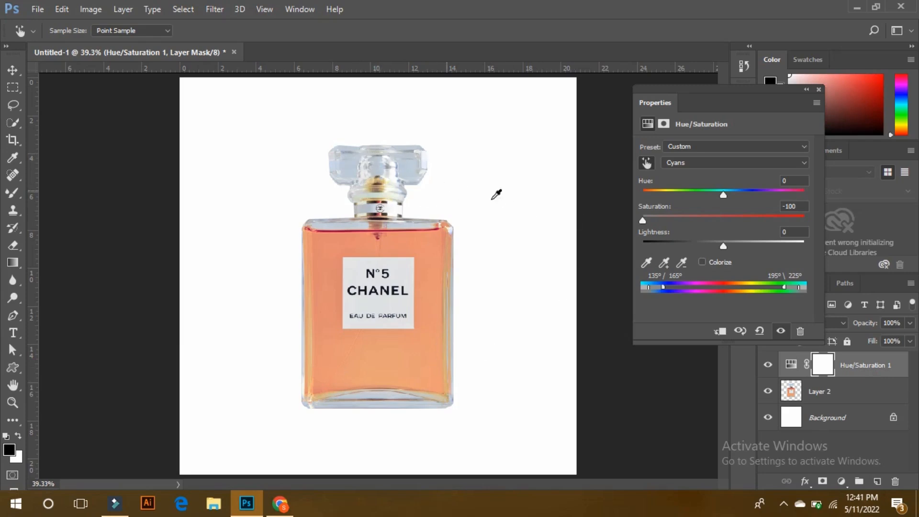
Step: Delete the Hue/Saturation adjustment layer and switch back to the Move tool
left_click(648, 163)
left_click(819, 90)
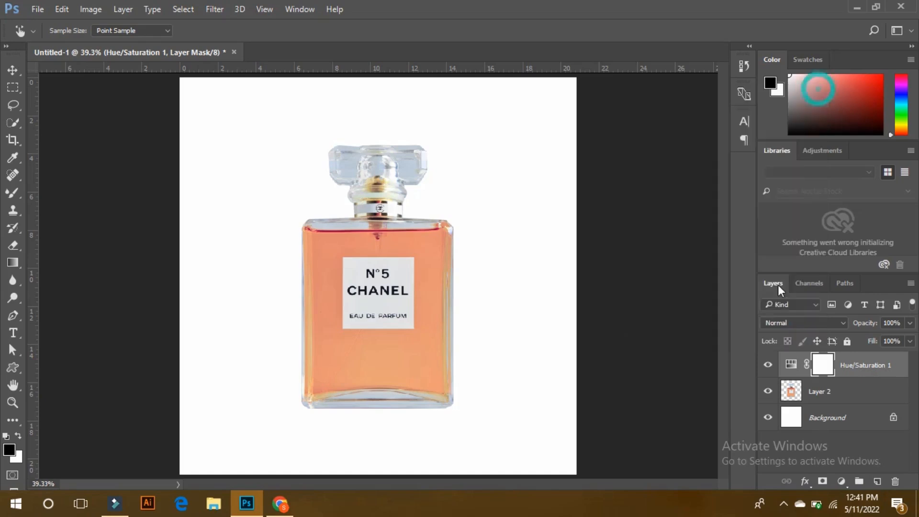
left_click_drag(795, 369, 900, 479)
key("v")
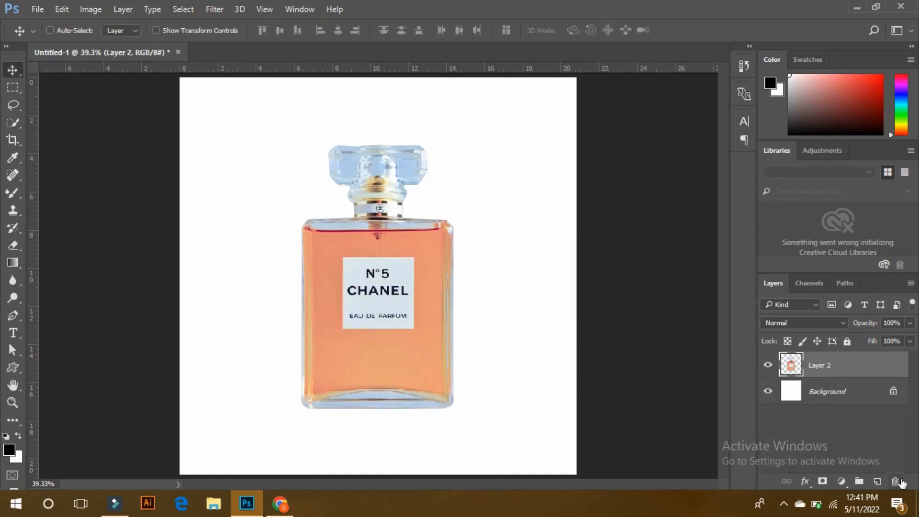
Step: Remove the blue tint from the glass with a new Hue/Saturation adjustment, sampling the stopper for Cyans and setting Saturation to -100
left_click(842, 481)
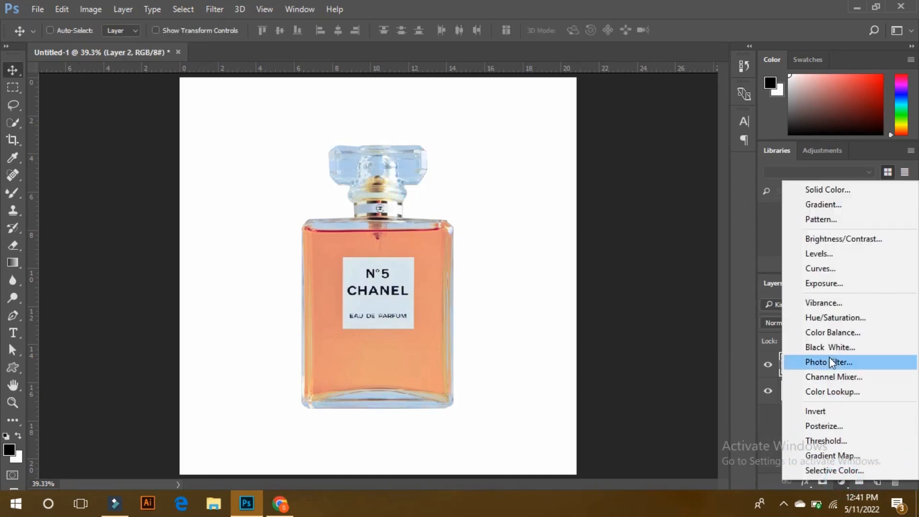
left_click(823, 319)
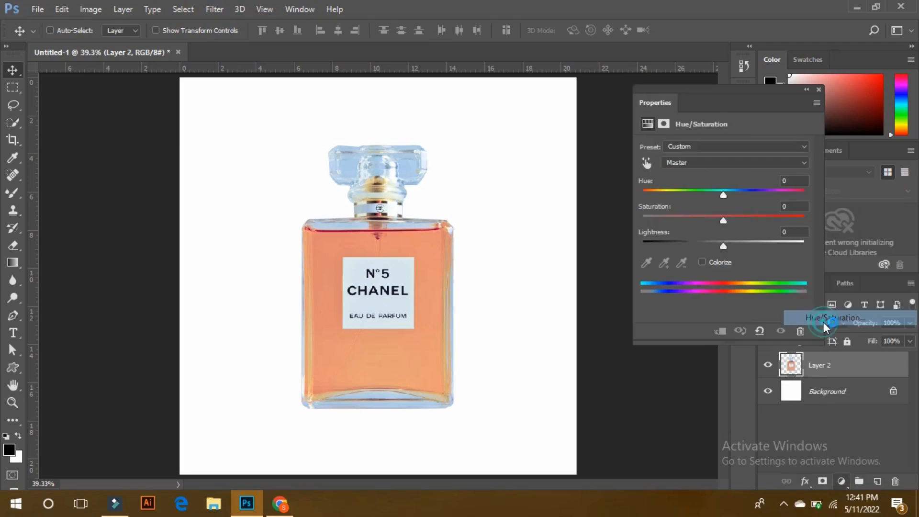
left_click(646, 162)
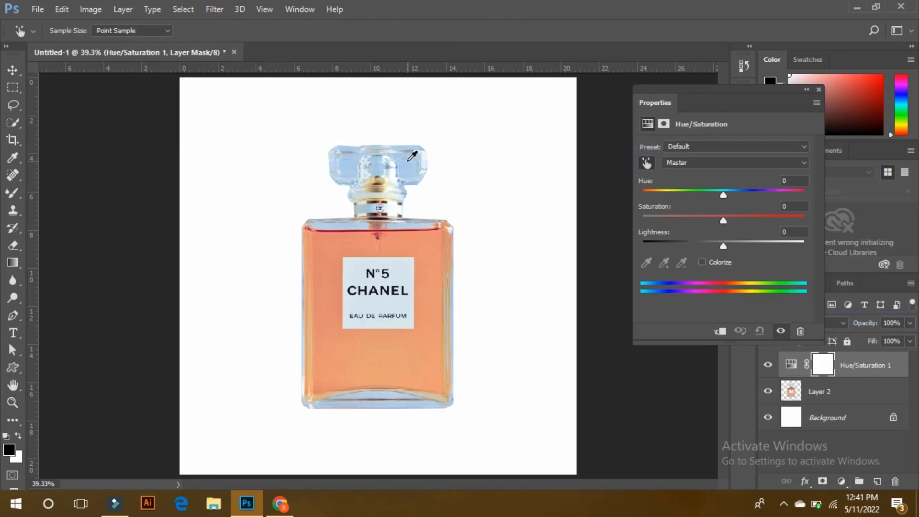
left_click(408, 165)
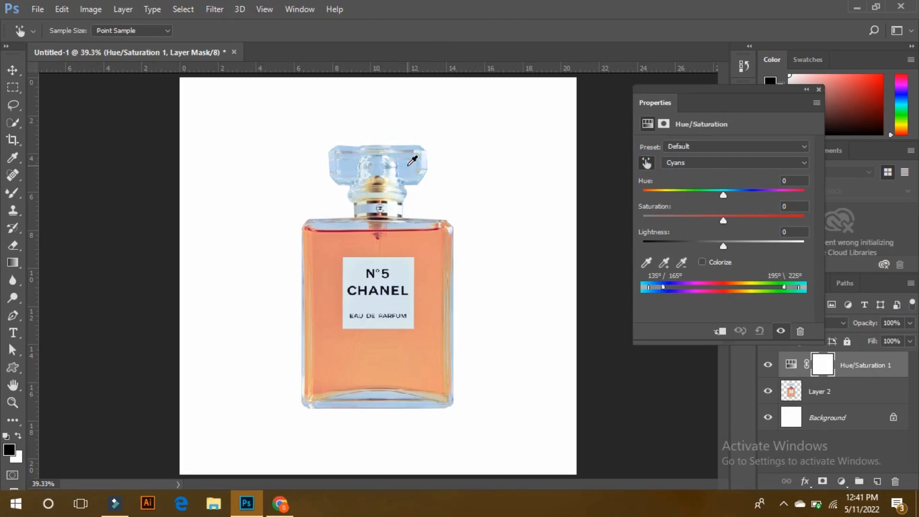
left_click_drag(722, 220, 616, 219)
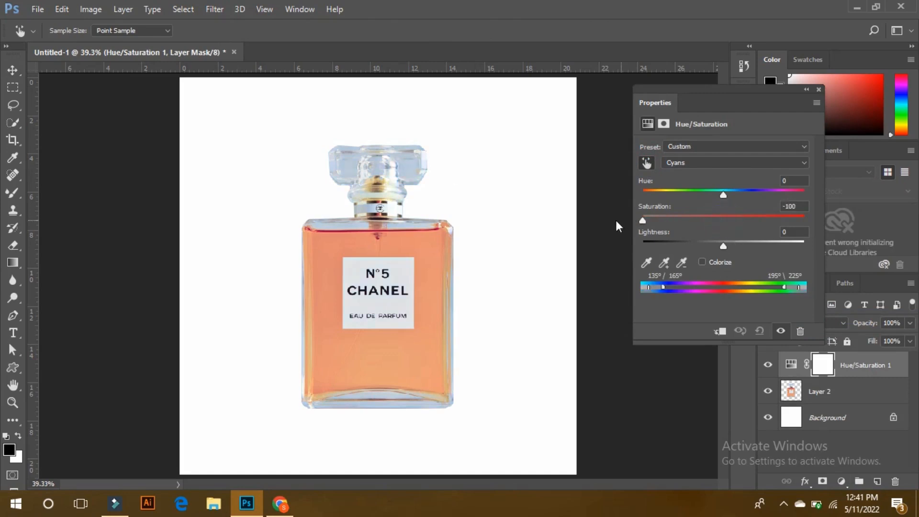
left_click(819, 89)
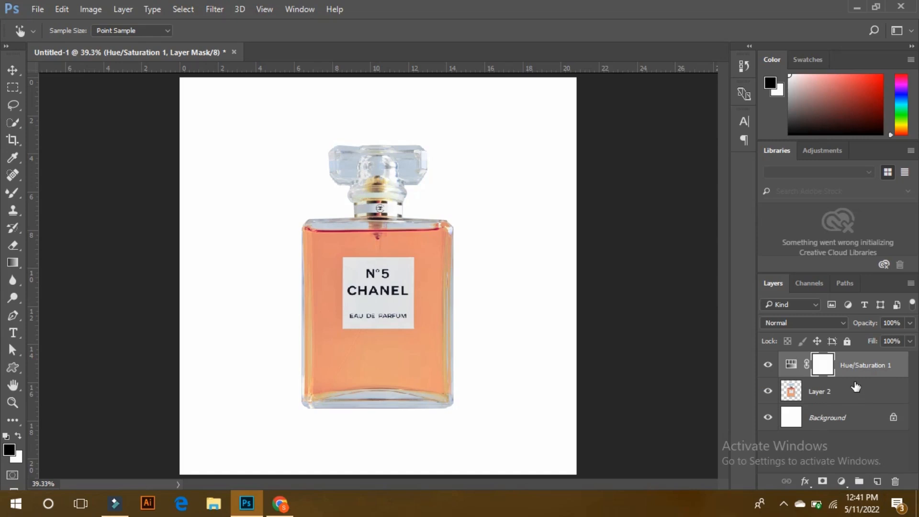
Step: Group the Hue/Saturation adjustment with the cut-out bottle layer and return to the Move tool
left_click(855, 391)
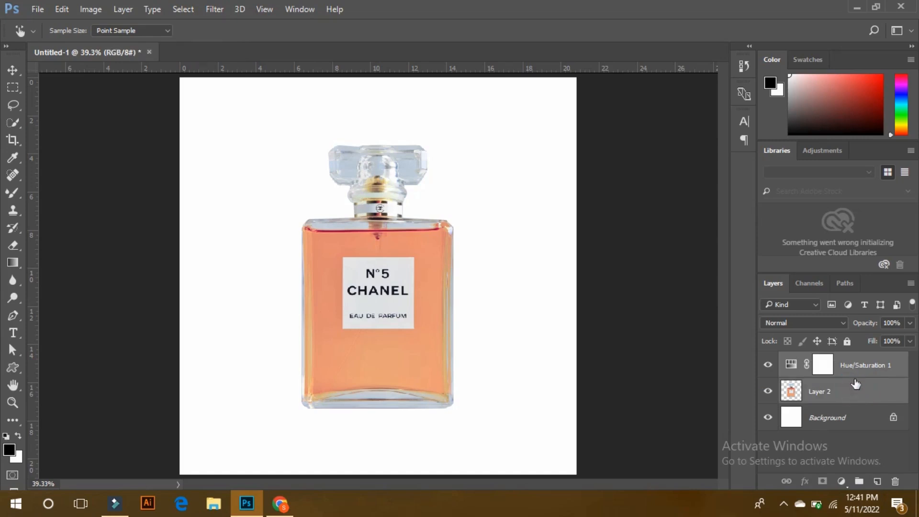
key("ctrl+g")
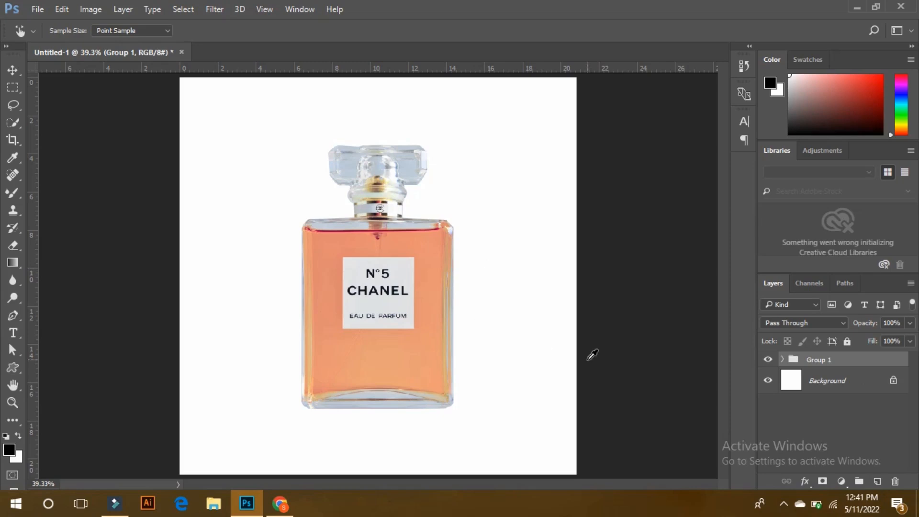
key("v")
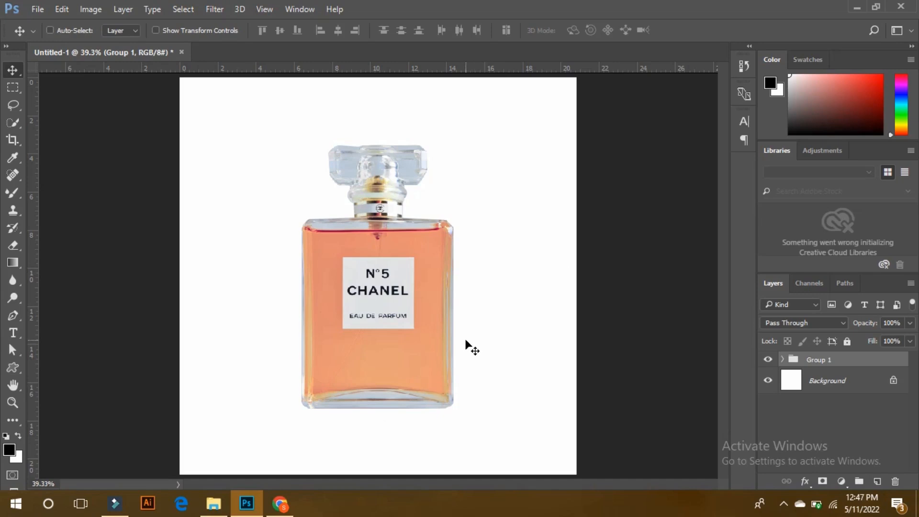
Step: Switch to File Explorer's Product Mockups folder and open the deep-blue gold marble podium image with gold palms in Photoshop
left_click(213, 503)
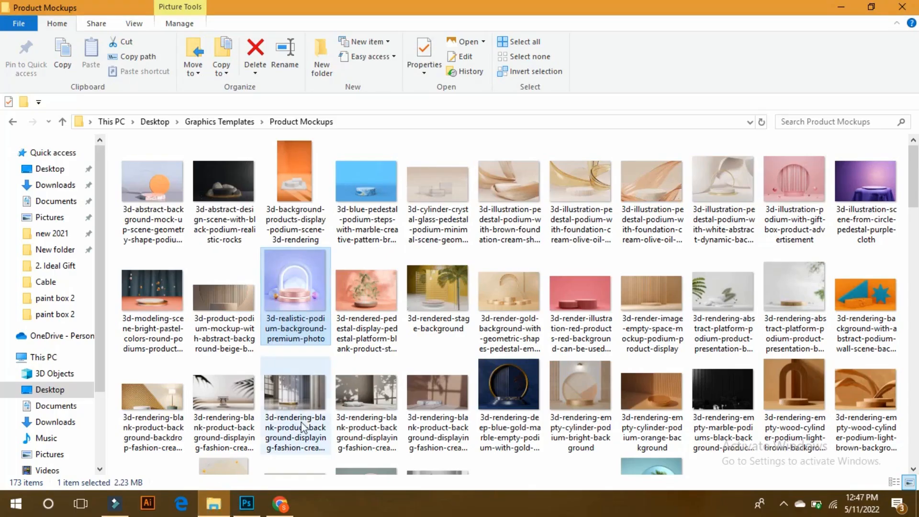
left_click(115, 164)
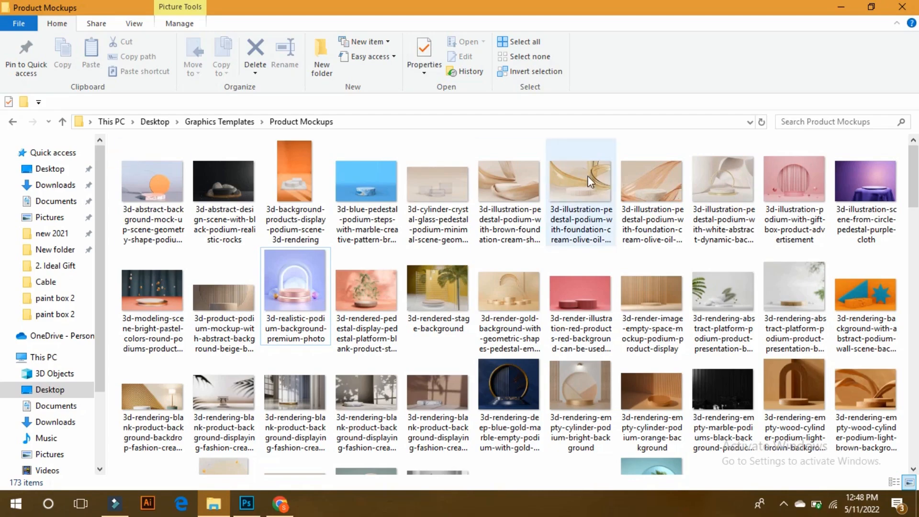
scroll(912, 191, "down", 5)
left_click_drag(917, 223, 900, 148)
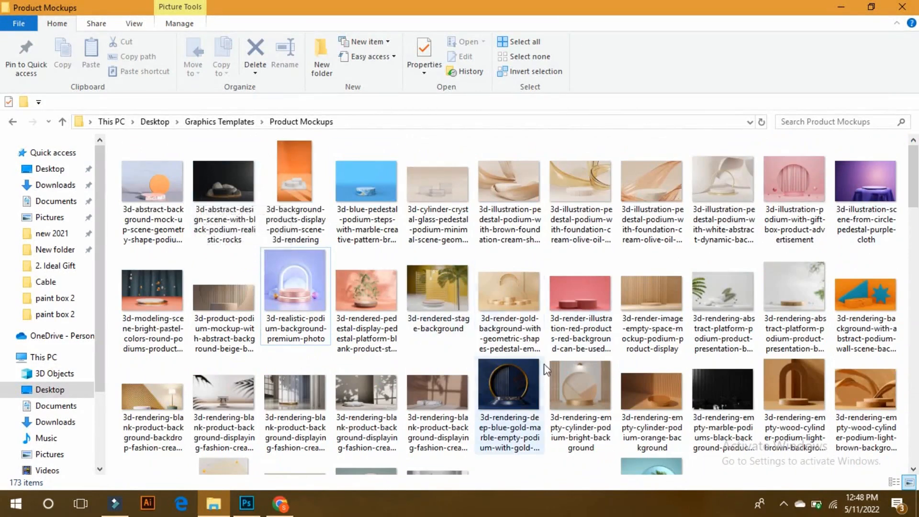
left_click_drag(515, 376, 372, 73)
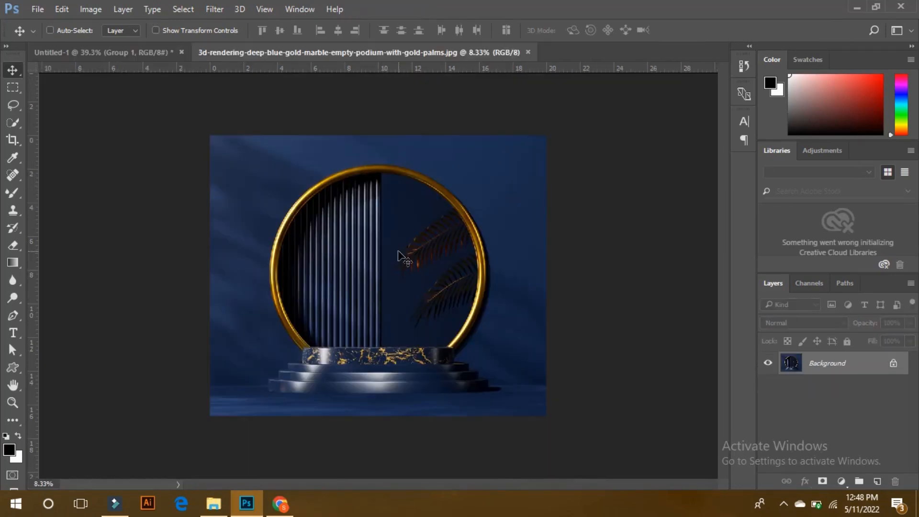
Step: Check the podium background's pixel width and height in Image Size
left_click(96, 11)
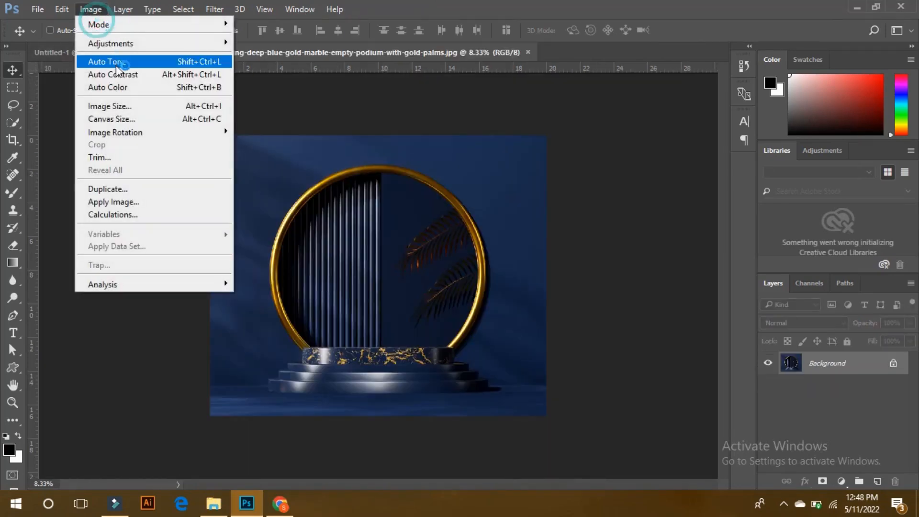
left_click(126, 105)
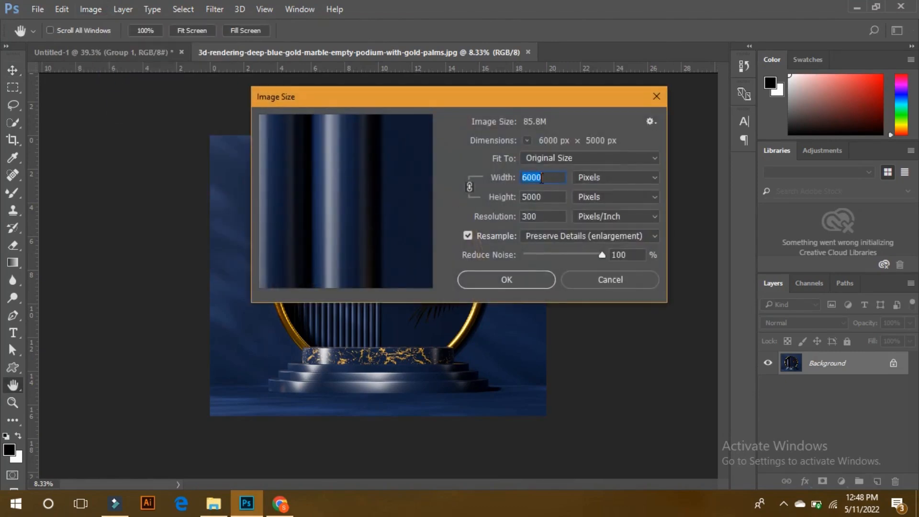
left_click(554, 196)
left_click(523, 278)
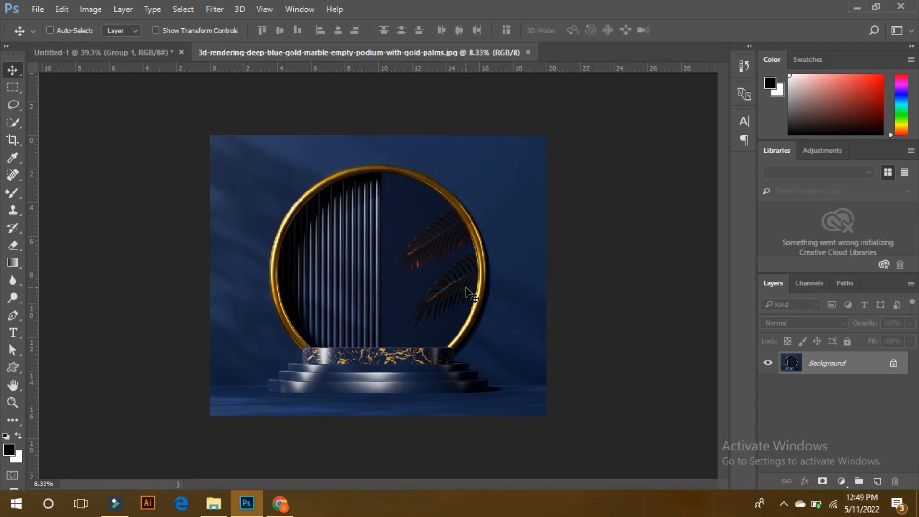
Step: Examine the podium background's detail up close around the palms, fluted panel and marble steps, finishing with the whole image in view
scroll(466, 288, "up", 5)
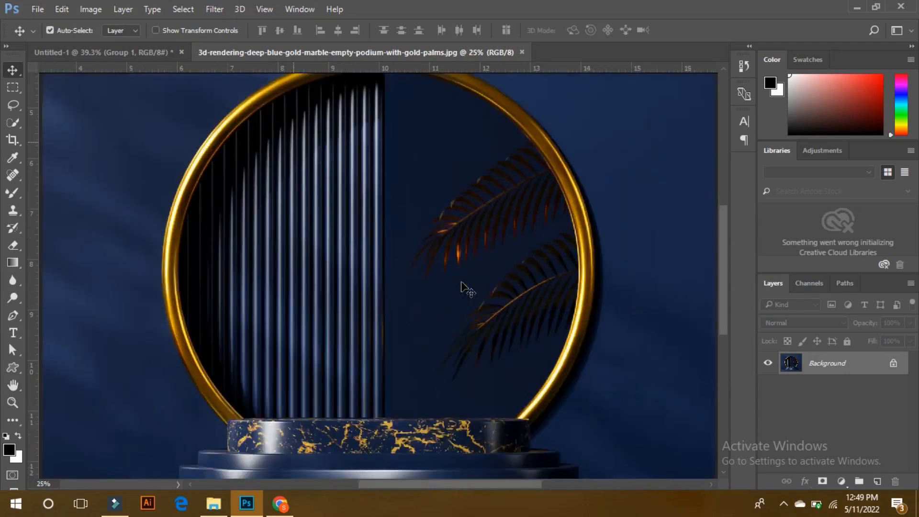
scroll(467, 288, "down", 10)
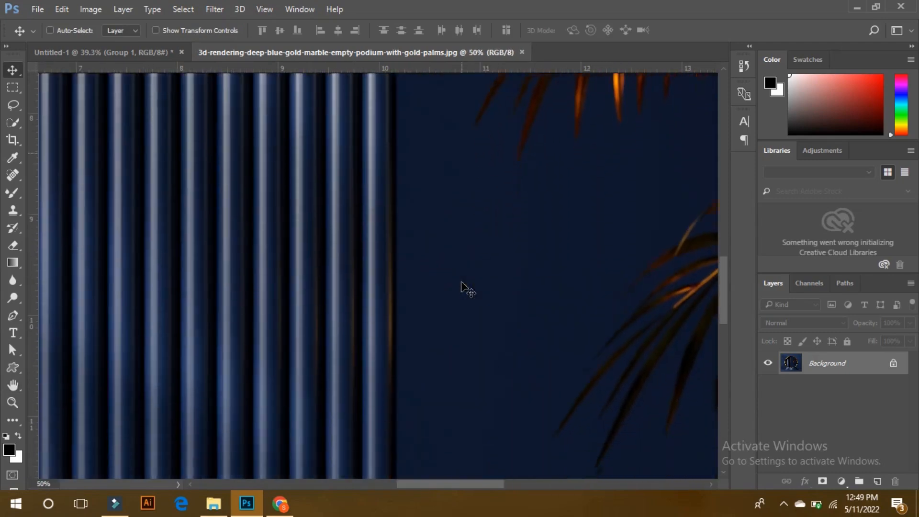
scroll(462, 286, "down", 6)
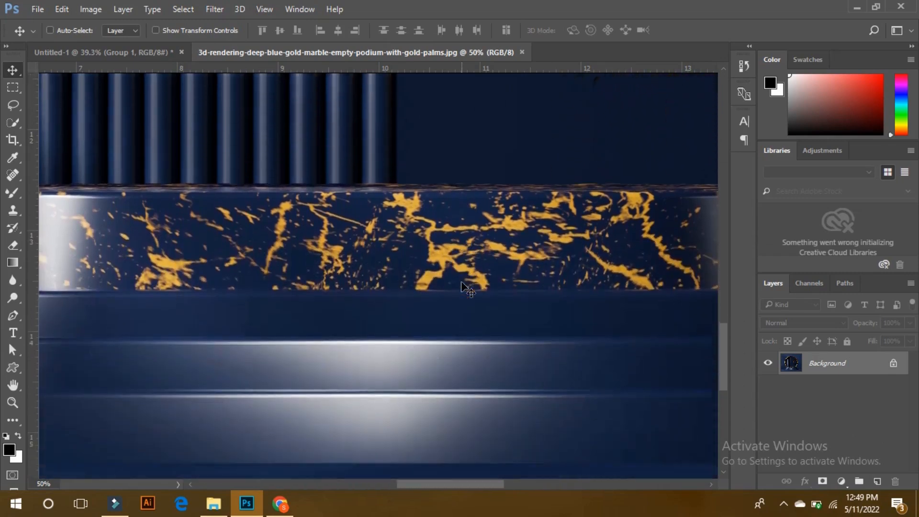
scroll(461, 282, "up", 1)
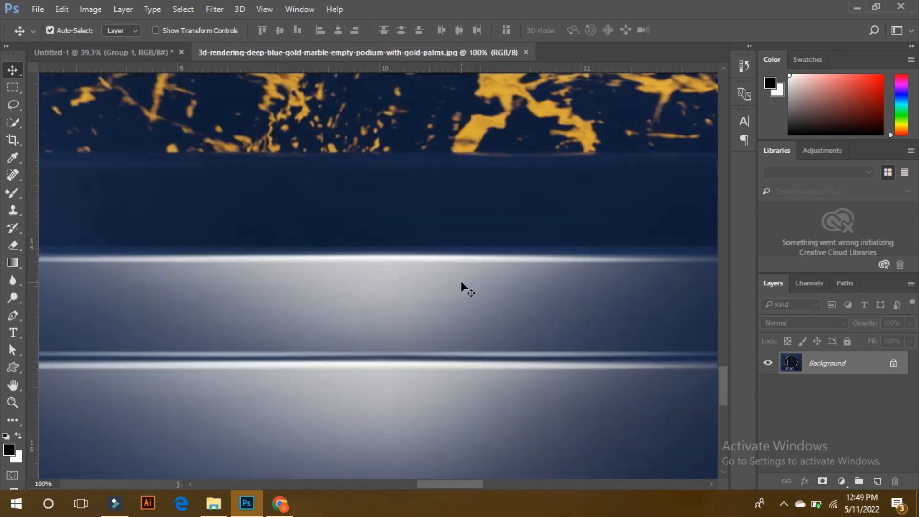
scroll(461, 281, "up", 2)
scroll(461, 283, "up", 8)
scroll(461, 282, "left", 9)
scroll(461, 282, "left", 10)
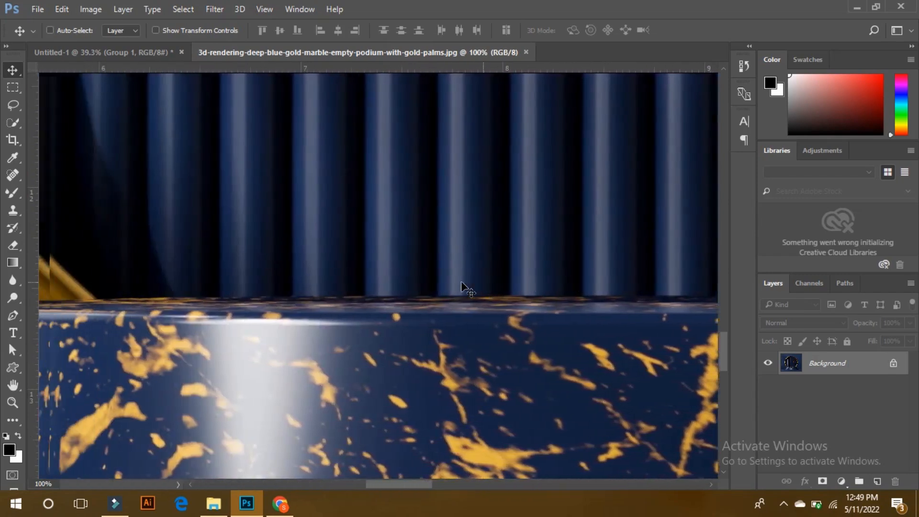
key("ctrl+0")
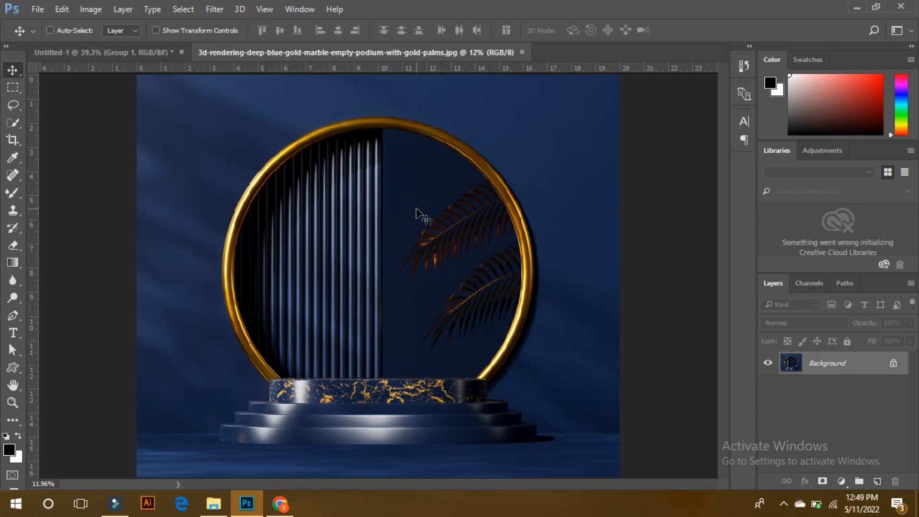
Step: Copy the entire podium background and paste it into the Untitled-1 bottle document
key("ctrl+a")
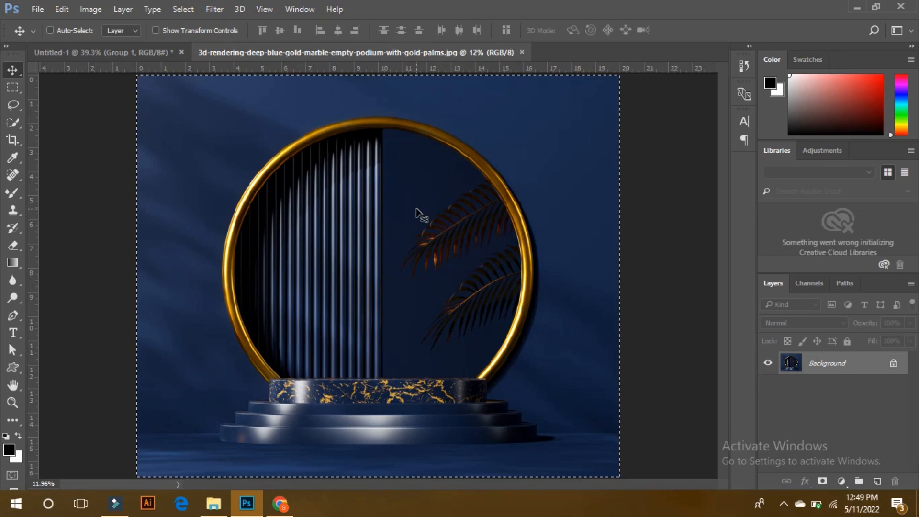
key("ctrl+c")
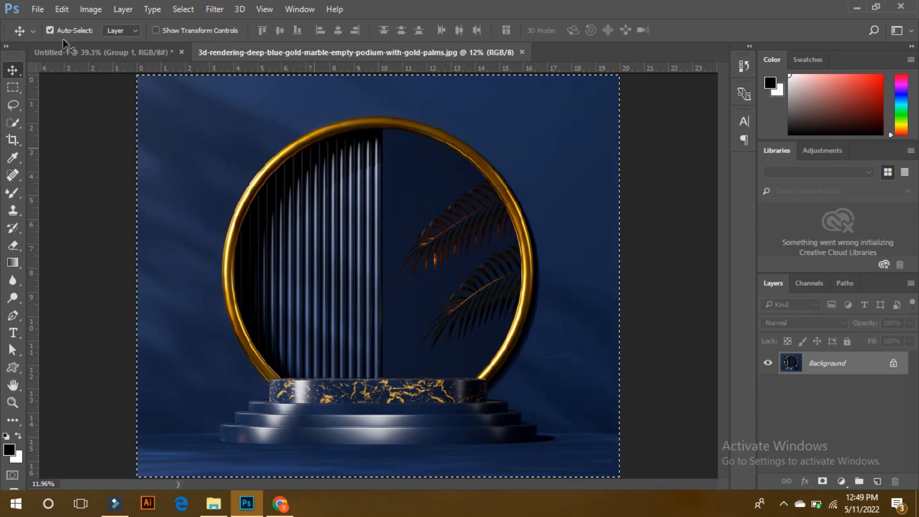
left_click(70, 53)
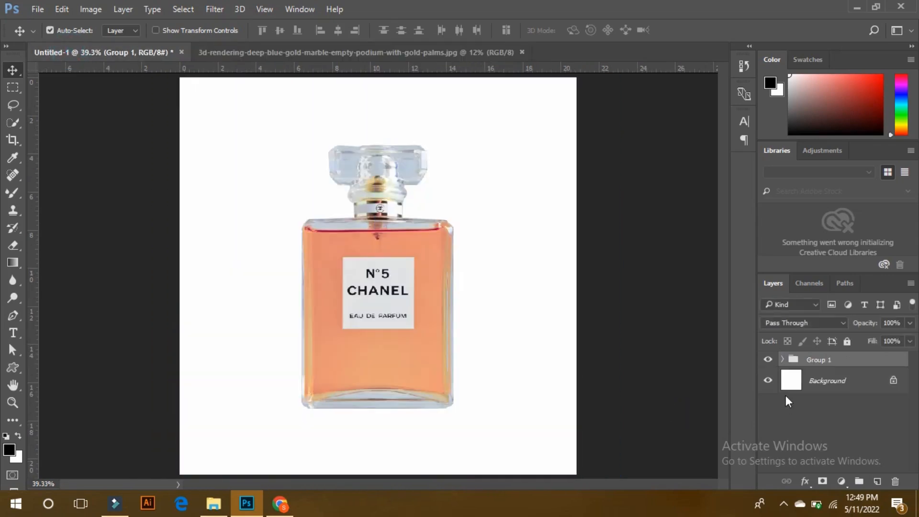
key("ctrl+v")
Step: Scale and position the pasted podium background to fill the square canvas, and place its layer below the bottle group
key("ctrl+t")
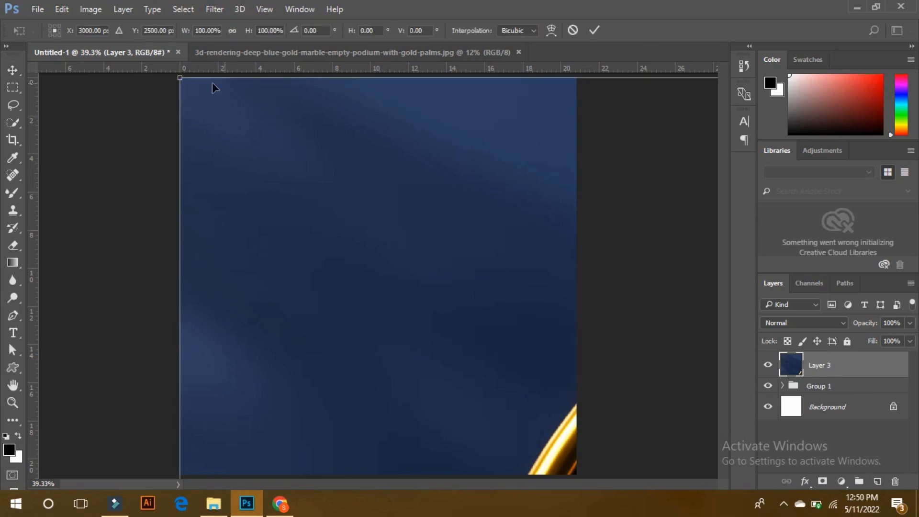
left_click_drag(181, 78, 498, 326)
left_click_drag(553, 407, 354, 202)
left_click_drag(509, 170, 653, 96)
left_click_drag(466, 201, 468, 218)
left_click_drag(819, 364, 819, 397)
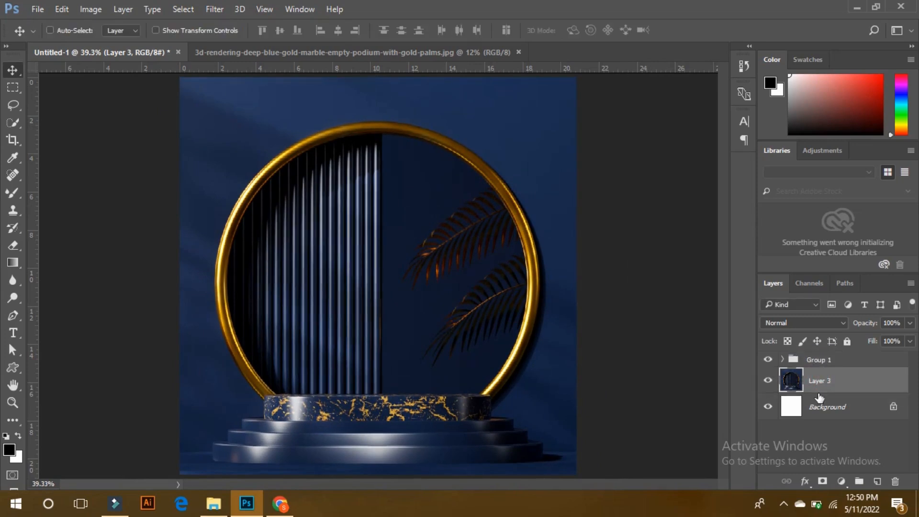
Step: Select the bottle group and scale it down slightly, keeping it centred above the podium
left_click(828, 364)
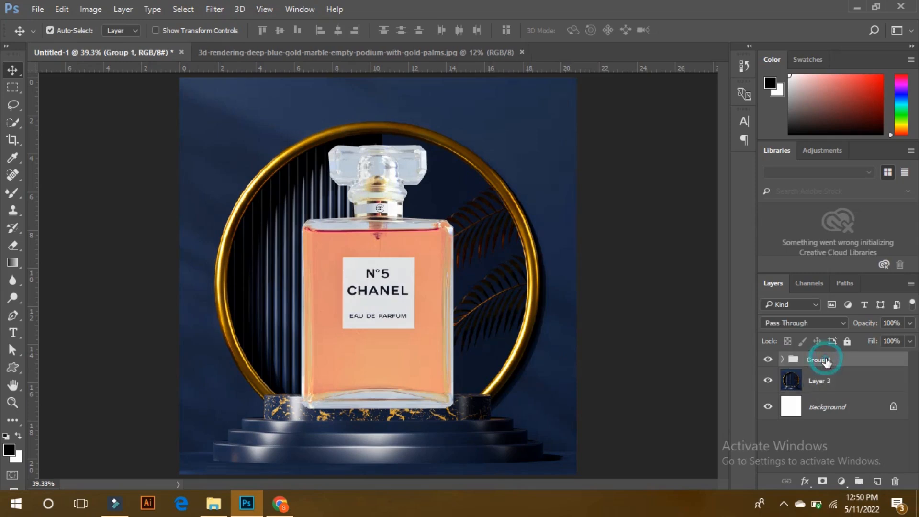
key("ctrl+t")
left_click_drag(456, 142, 444, 161)
left_click_drag(399, 230, 403, 229)
key("Return")
Step: Nudge the bottle group downward until its base rests on the marble podium
key("Down")
key("Down")
key("Down")
key("Down")
key("Down")
key("Down")
key("Down")
key("Down")
key("Down")
key("Down")
key("Down")
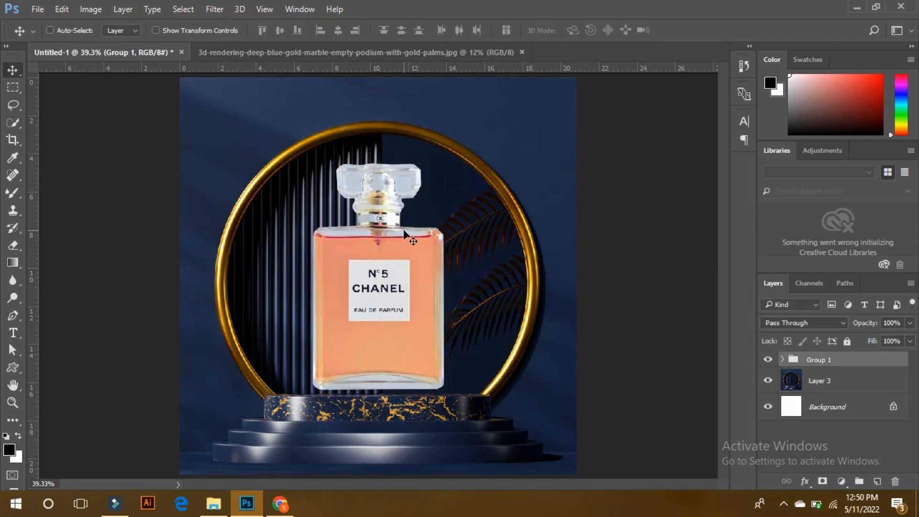
key("Down")
key("Down")
key("Down")
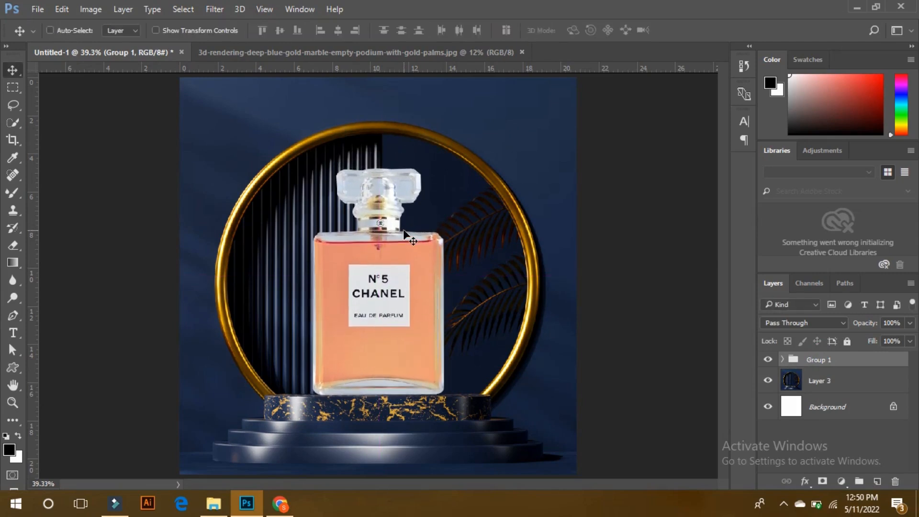
Step: Scale the bottle group down a little more, to about 97.6%, with its base kept on the podium
key("ctrl+t")
left_click_drag(444, 170, 442, 175)
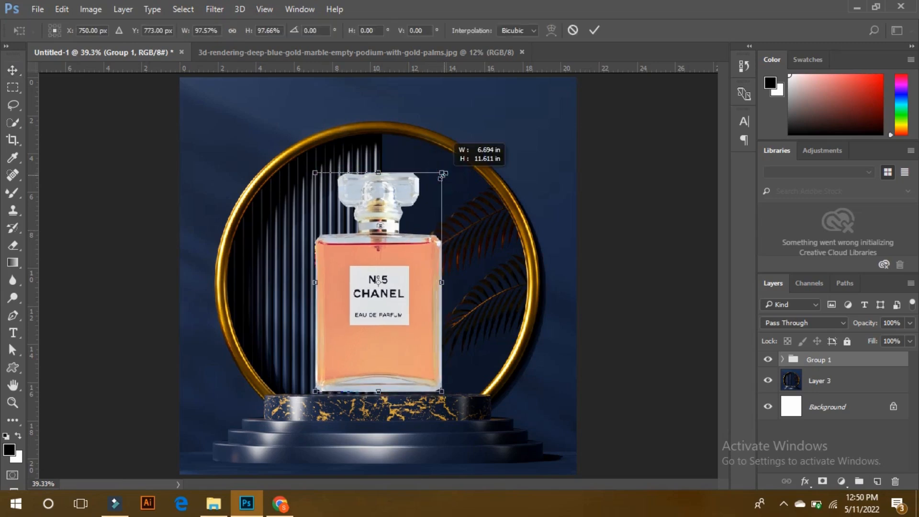
key("Return")
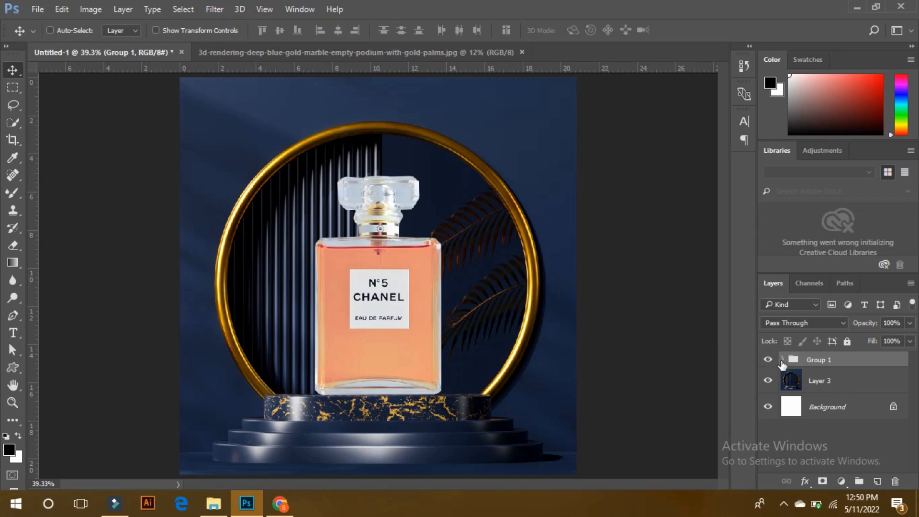
Step: Expand Group 1, add a Curves adjustment above the bottle layer, and pull the RGB curve's midpoint down to darken the tones
left_click(783, 360)
left_click(854, 406)
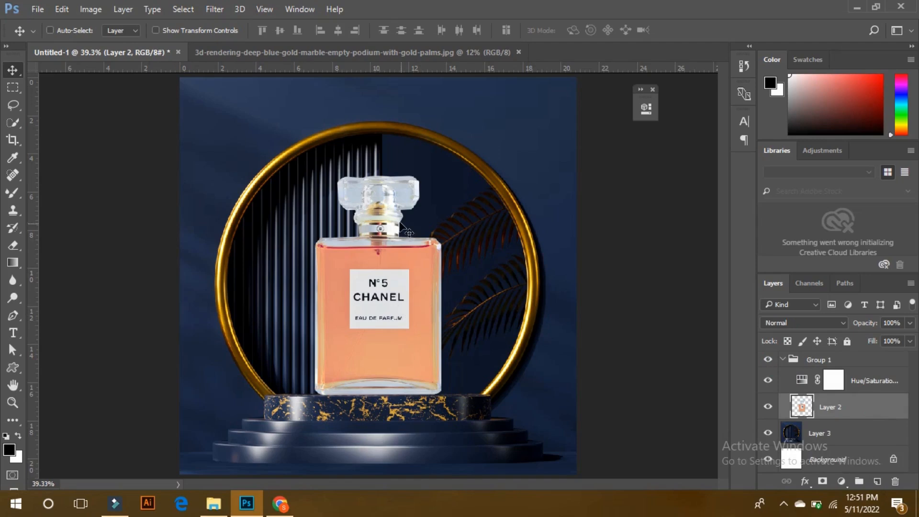
left_click(806, 482)
left_click(710, 451)
left_click(841, 481)
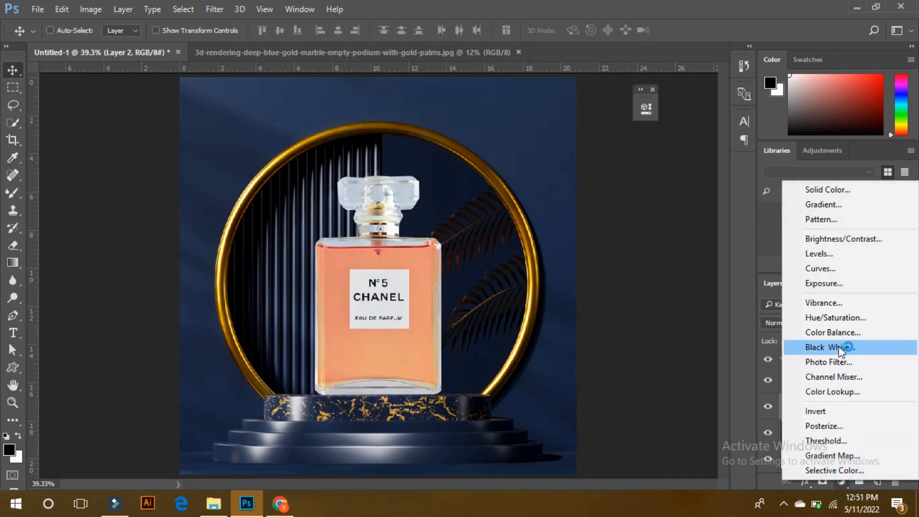
left_click(840, 268)
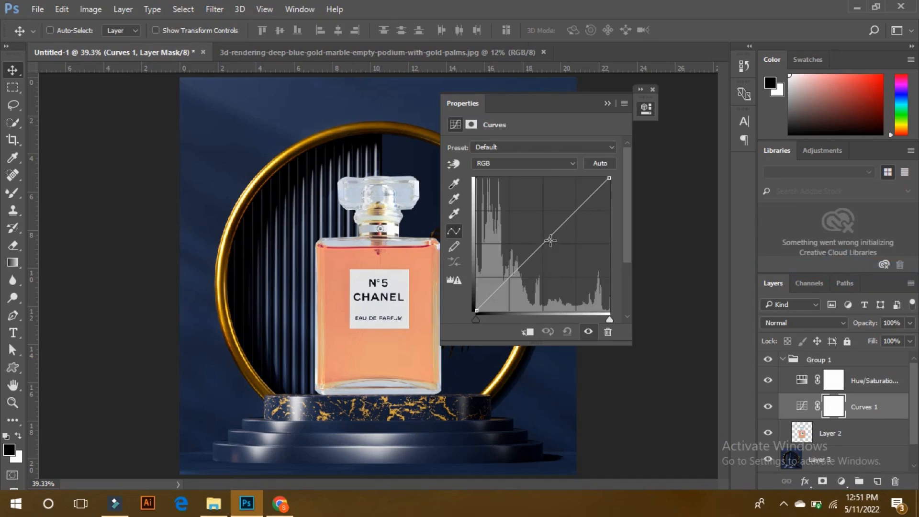
left_click_drag(546, 241, 552, 254)
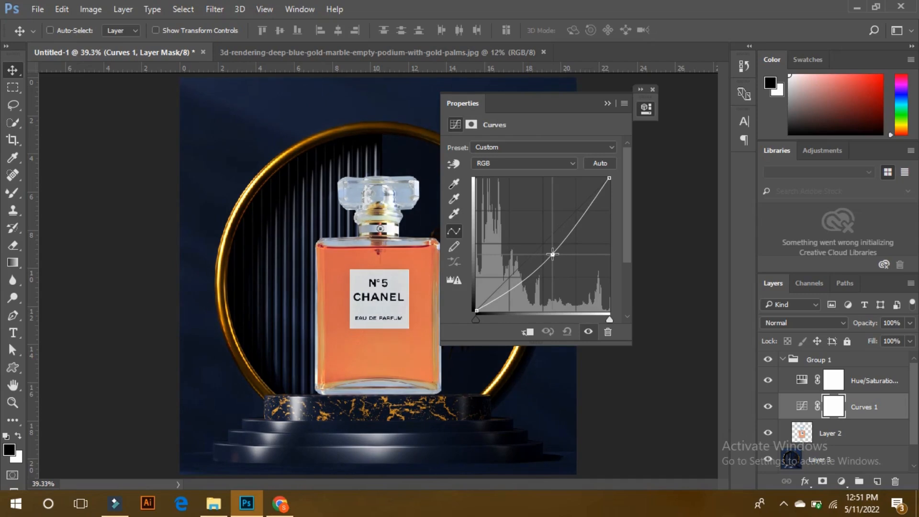
Step: Clip the Curves adjustment to the bottle layer, raise its midpoint slightly for a milder darkening, and collapse its properties
left_click(529, 332)
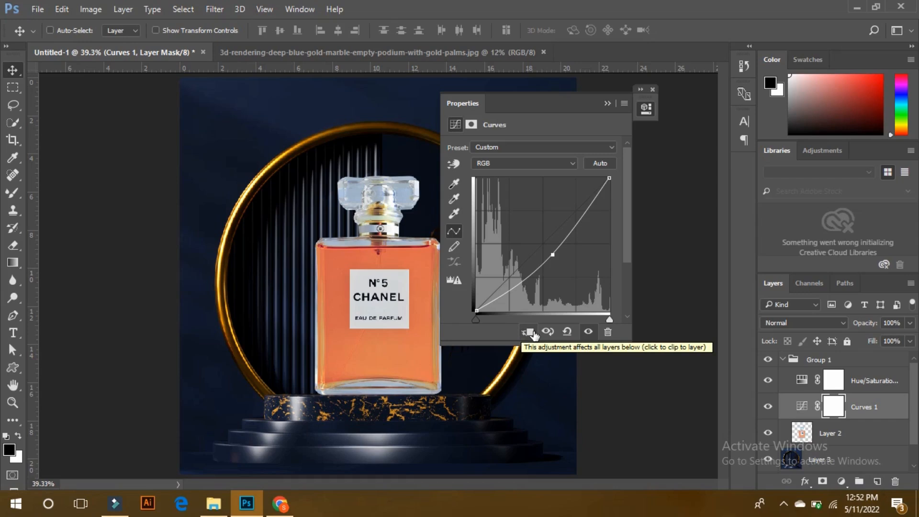
left_click(529, 332)
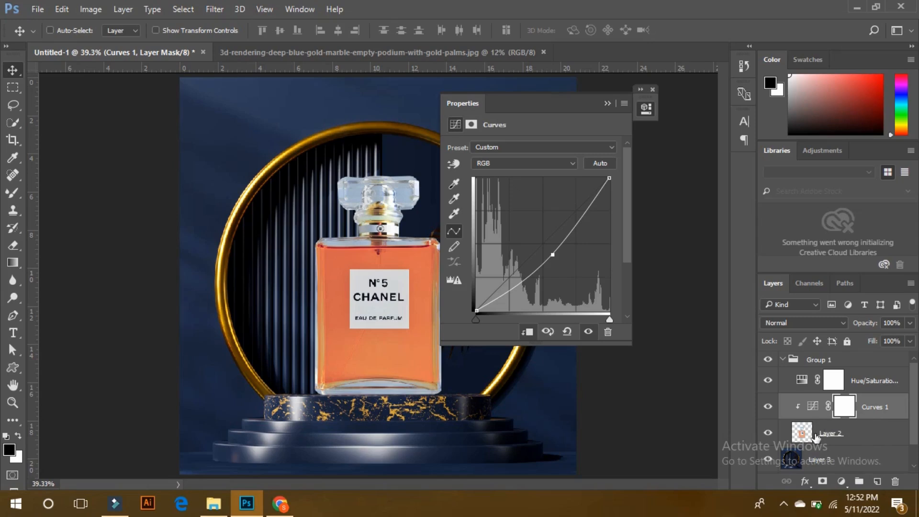
mouse_move(551, 254)
left_mouse_down()
mouse_move(526, 242)
mouse_move(546, 261)
mouse_move(561, 245)
left_mouse_up()
left_click(608, 104)
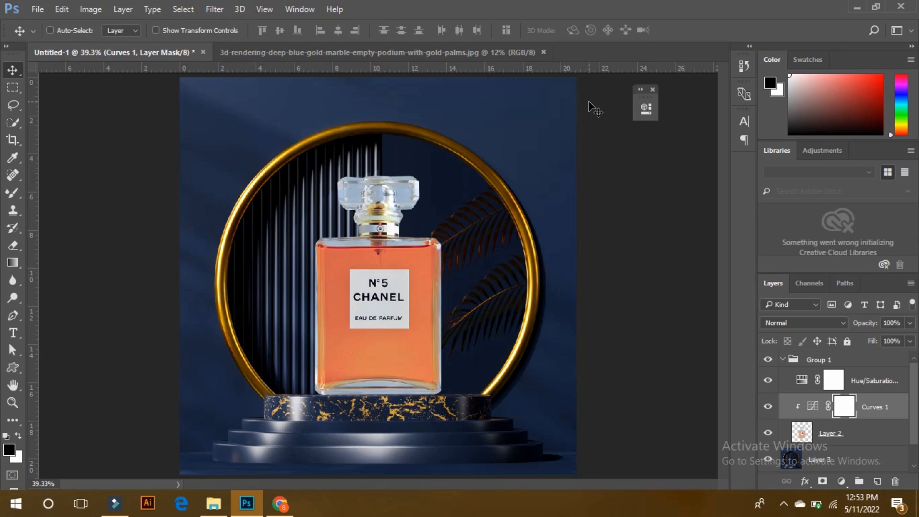
Step: In File Explorer's Product Mockups folder, select the yellow stage, bamboo pedestal, bright cylinder podium, stone podium and glowing podium stand images together
left_click(220, 510)
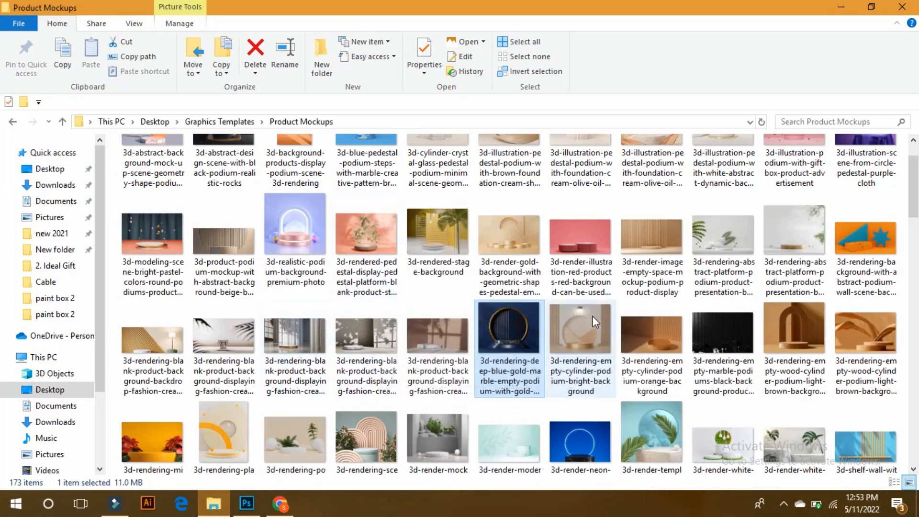
scroll(914, 181, "up", 2)
left_click_drag(914, 156, 909, 356)
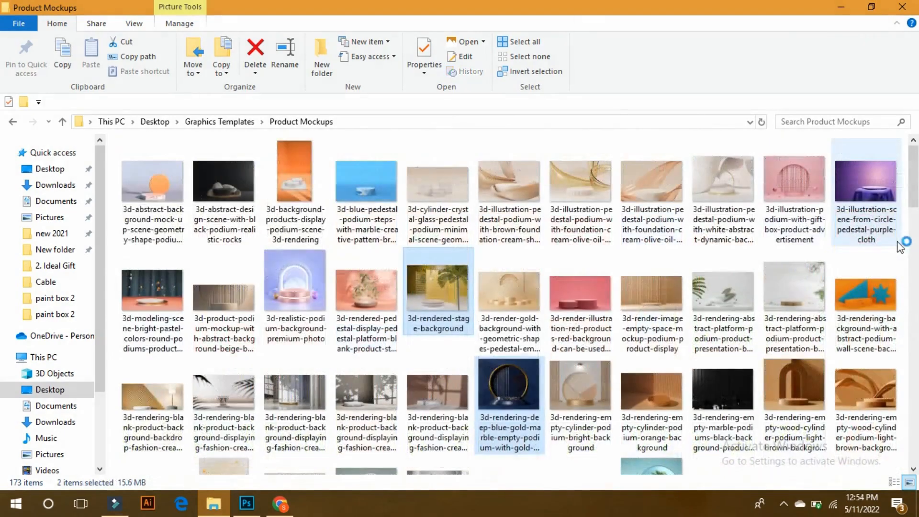
left_click(902, 244)
left_click(437, 292)
left_click(366, 292, "ctrl")
left_click_drag(917, 183, 915, 222)
left_click(581, 191, "ctrl")
left_click(294, 388, "ctrl")
left_click(723, 399, "ctrl")
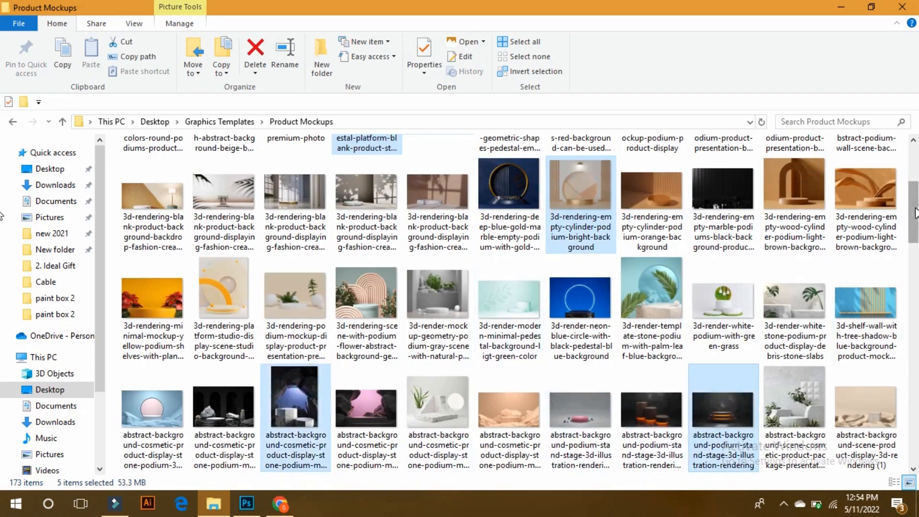
Step: Add the abstract black background with geometric-shape podium image to the selection and open all selected mockups in Photoshop
scroll(844, 325, "down", 4)
left_click(463, 300, "ctrl")
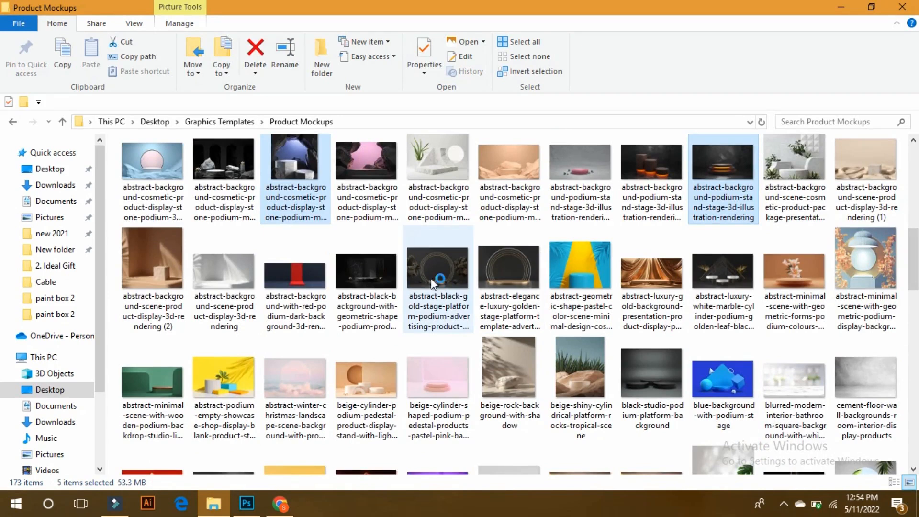
left_click(376, 266, "ctrl")
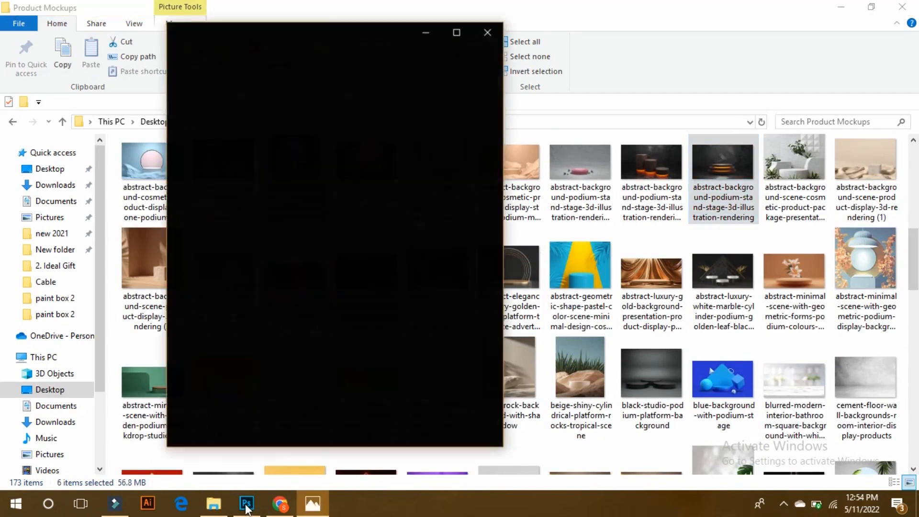
left_click(488, 30)
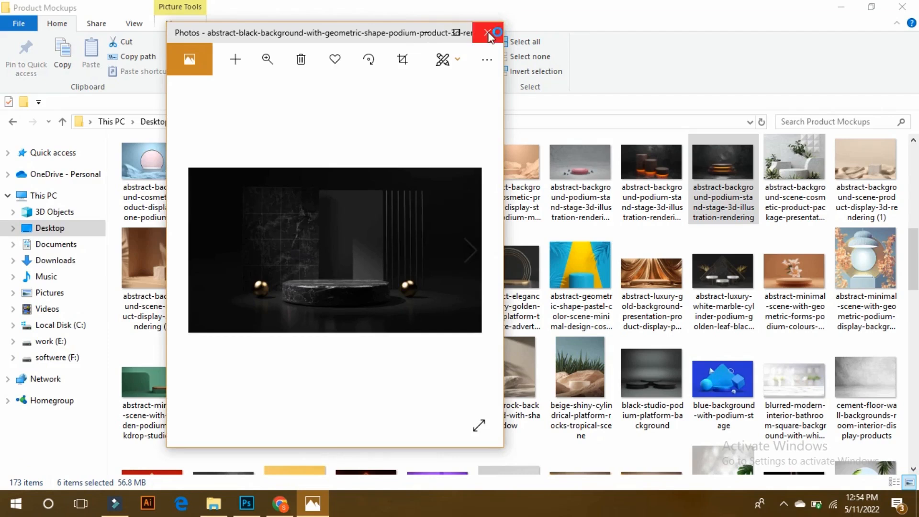
left_click(488, 34)
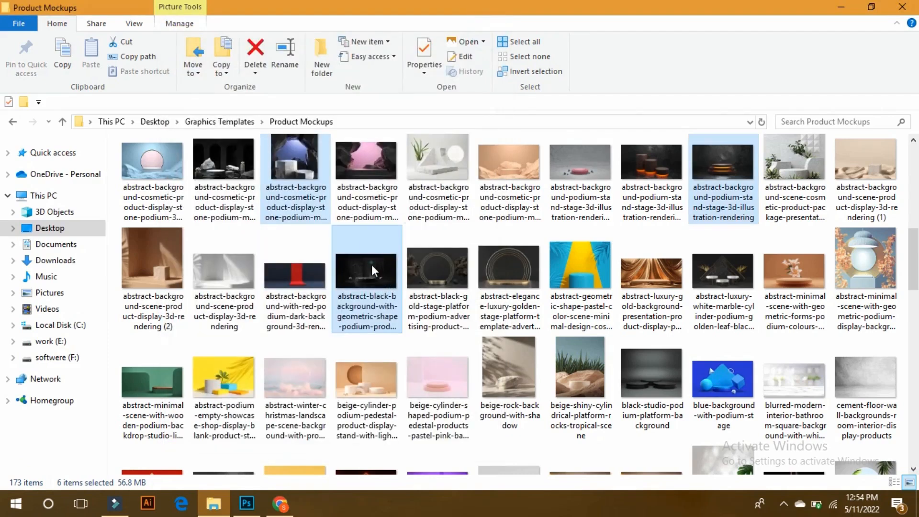
left_click(247, 503)
left_click_drag(310, 335, 601, 13)
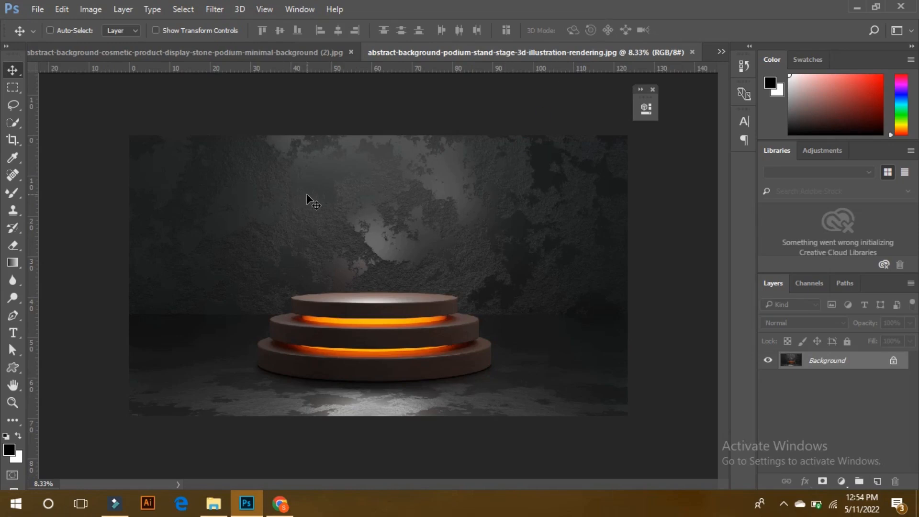
Step: Examine the detail of the dark podium stand stage image at 100%, then view the whole picture again
key("ctrl+1")
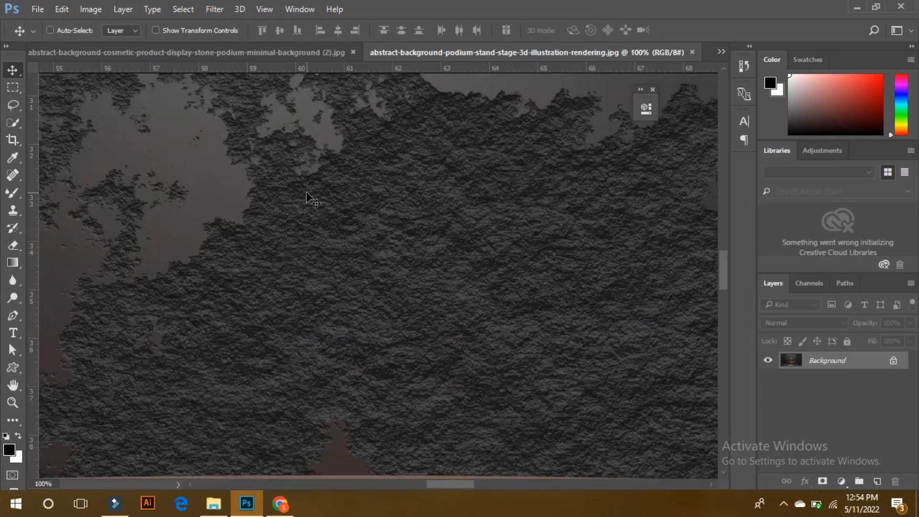
key("ctrl+minus")
key("ctrl+minus")
key("ctrl+minus")
key("ctrl+minus")
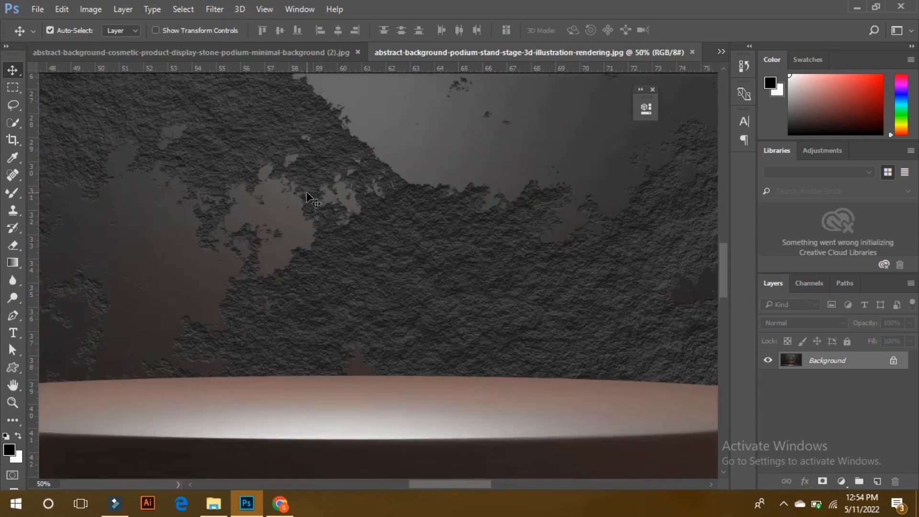
key("ctrl+minus")
key("ctrl+minus")
key("ctrl+minus")
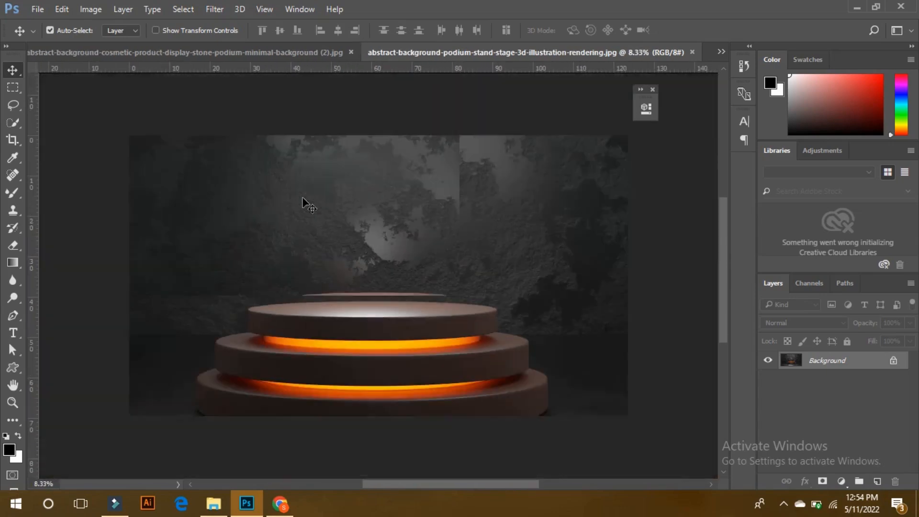
Step: Switch to the stone podium minimal background image and examine its rock and podium detail at 100% and smaller magnifications
left_click(308, 56)
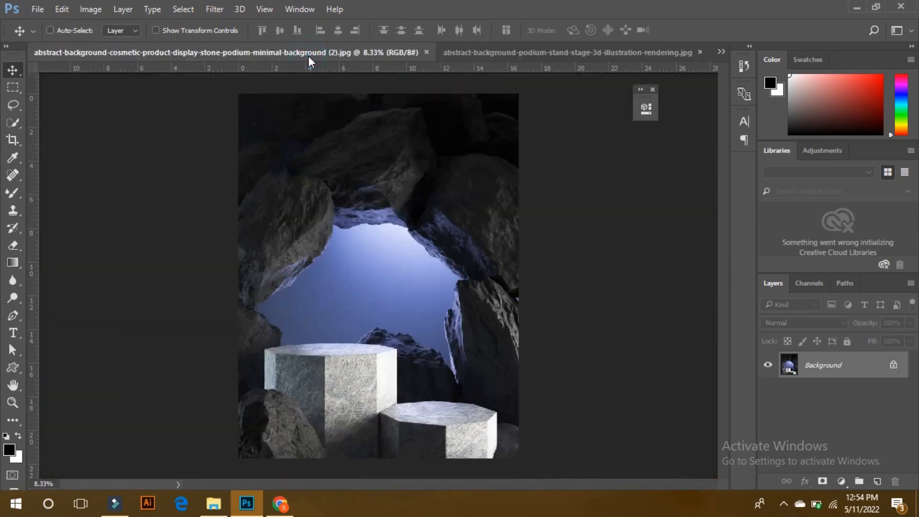
key("ctrl+1")
key("ctrl+minus")
key("ctrl+minus")
key("ctrl+minus")
key("ctrl+minus")
key("ctrl+minus")
key("ctrl+minus")
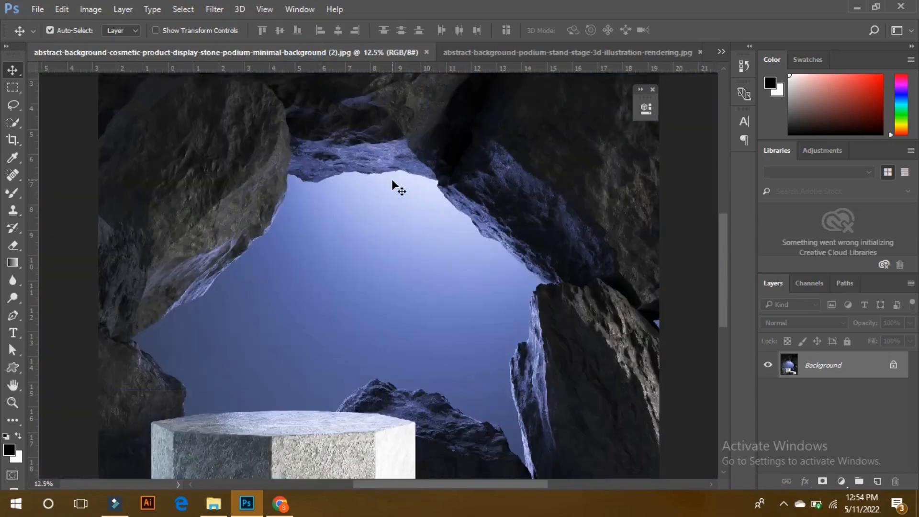
key("ctrl+minus")
key("ctrl+minus")
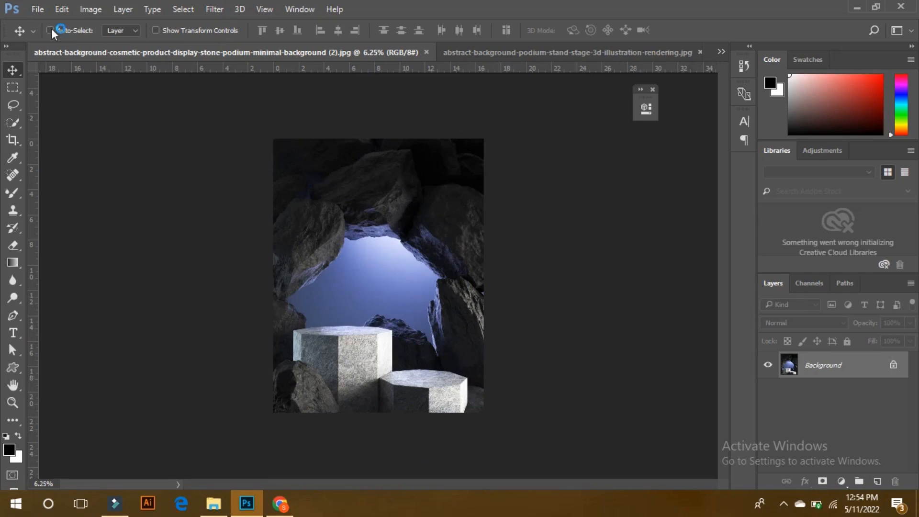
Step: Switch to 3d-rendering-empty-cylinder-podium-bright-background.jpg and examine the gold podium and circular backdrop up close
left_click(720, 51)
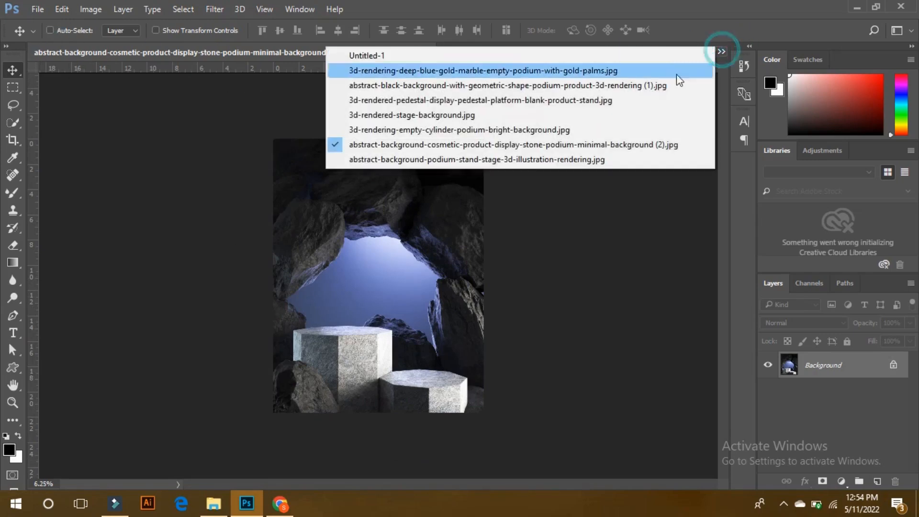
left_click(435, 126)
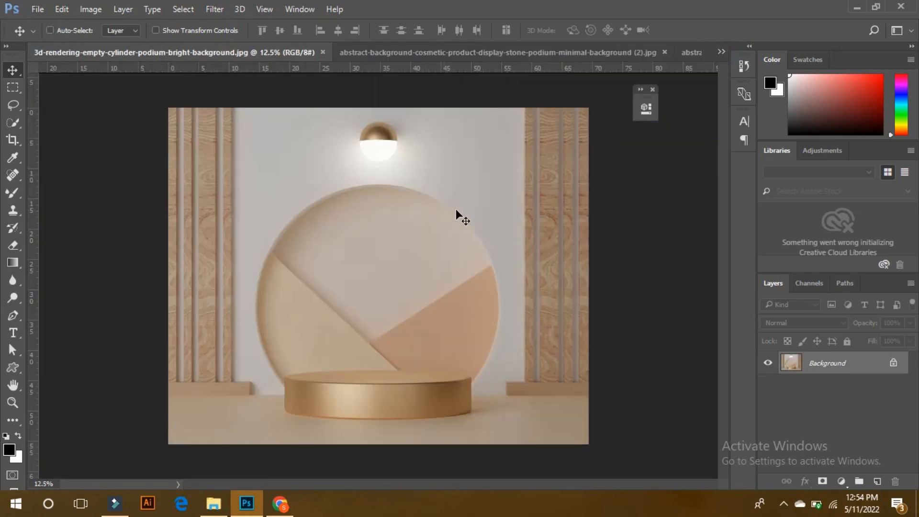
key("ctrl+plus")
key("ctrl+plus")
key("ctrl+plus")
key("ctrl+plus")
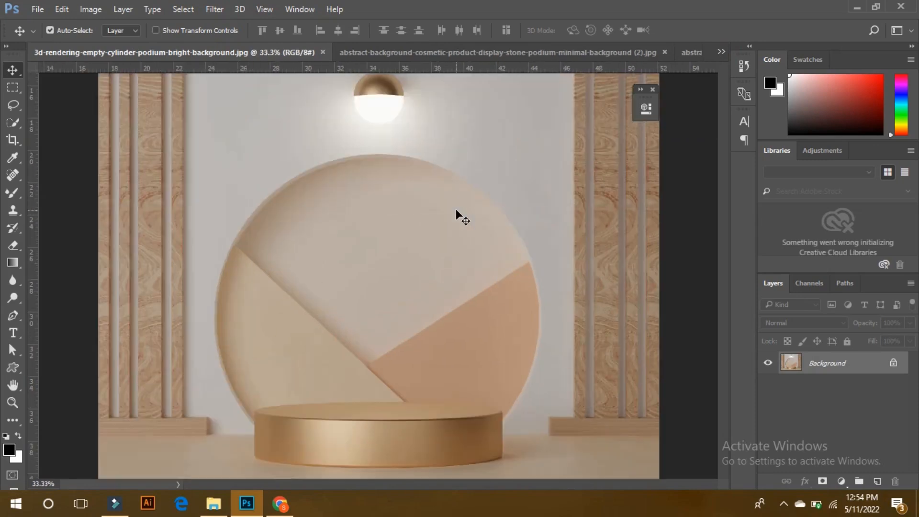
key("ctrl+minus")
key("ctrl+minus")
key("ctrl+minus")
key("ctrl+minus")
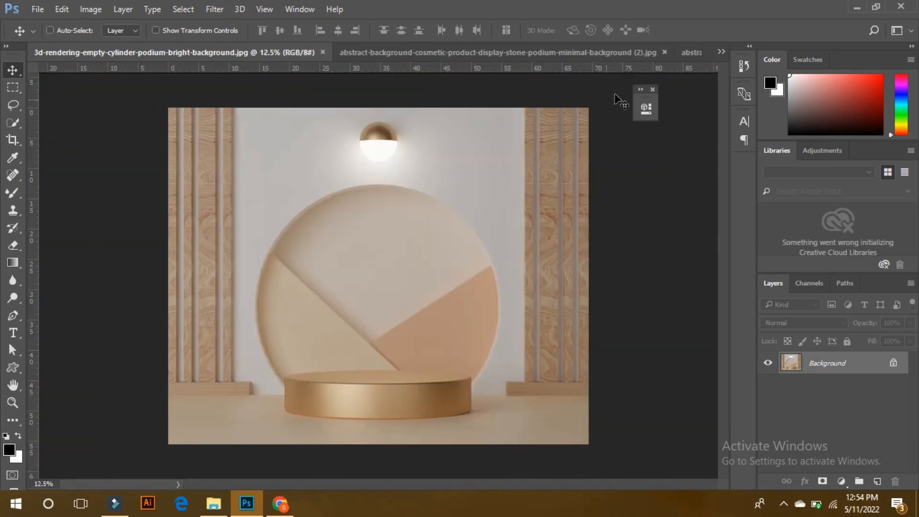
Step: Switch to 3d-rendered-stage-background.jpg and examine the wall grid and wooden podium at 100%, then fit the image on screen
left_click(720, 51)
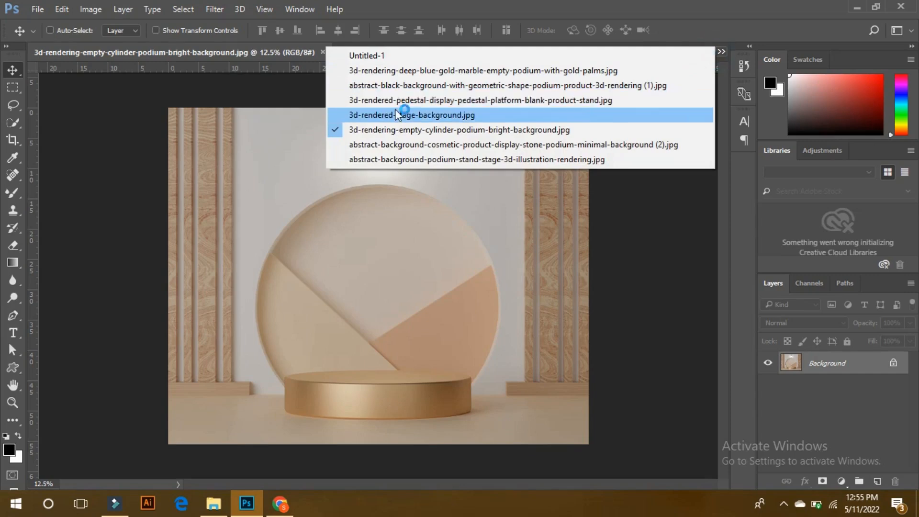
left_click(398, 115)
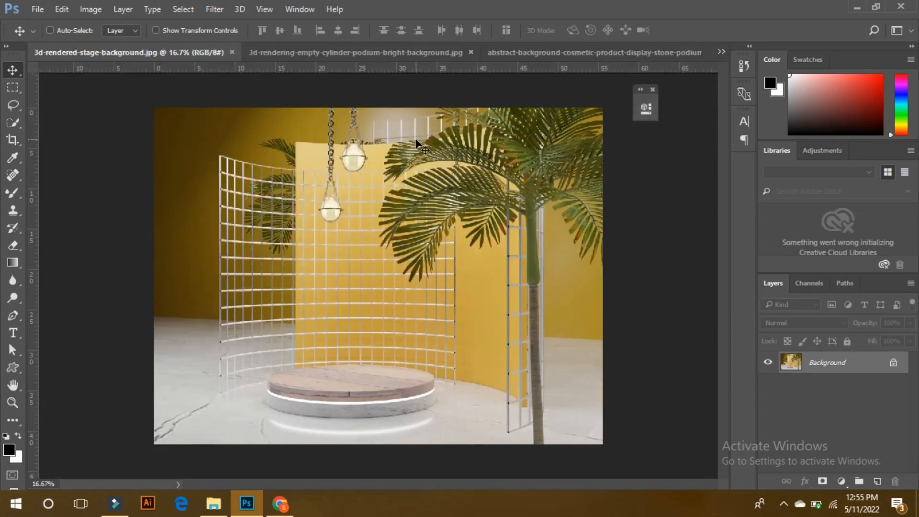
key("ctrl+1")
left_click_drag(336, 335, 423, 148)
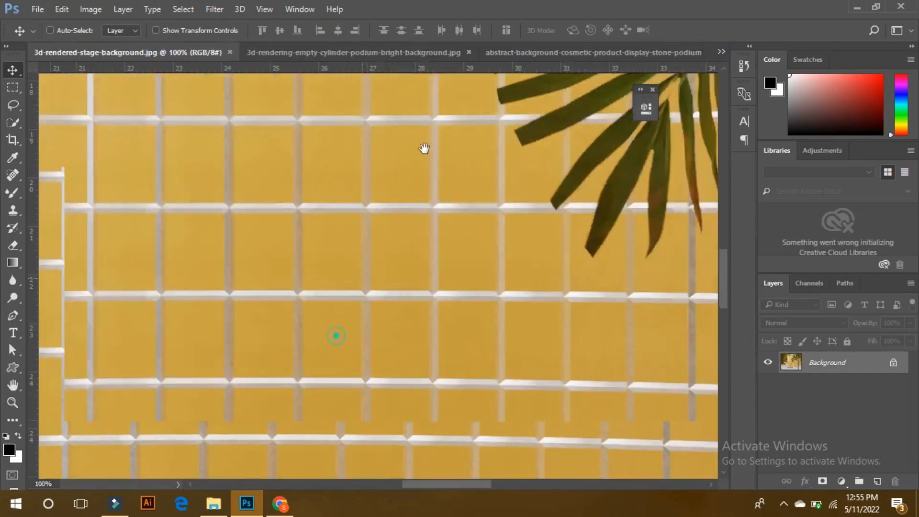
left_click_drag(394, 304, 445, 182)
left_click_drag(382, 352, 387, 81)
left_click_drag(398, 349, 351, 164)
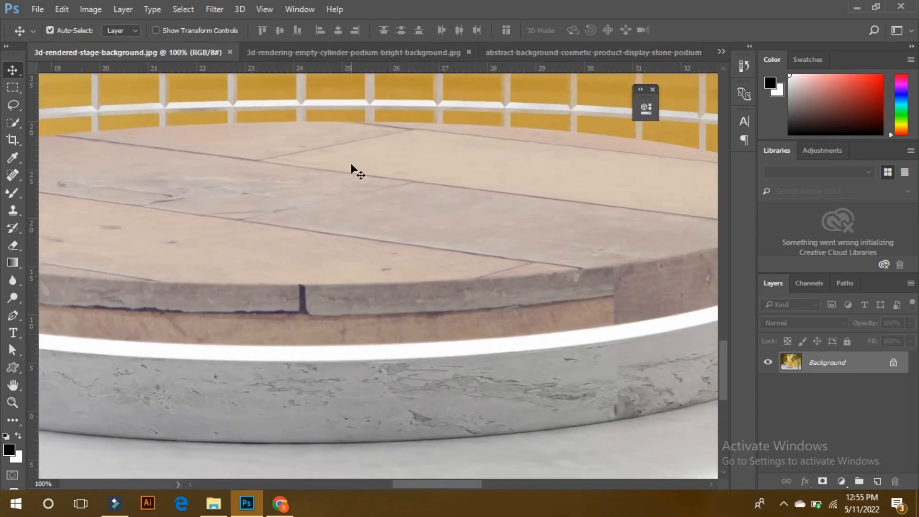
key("ctrl+0")
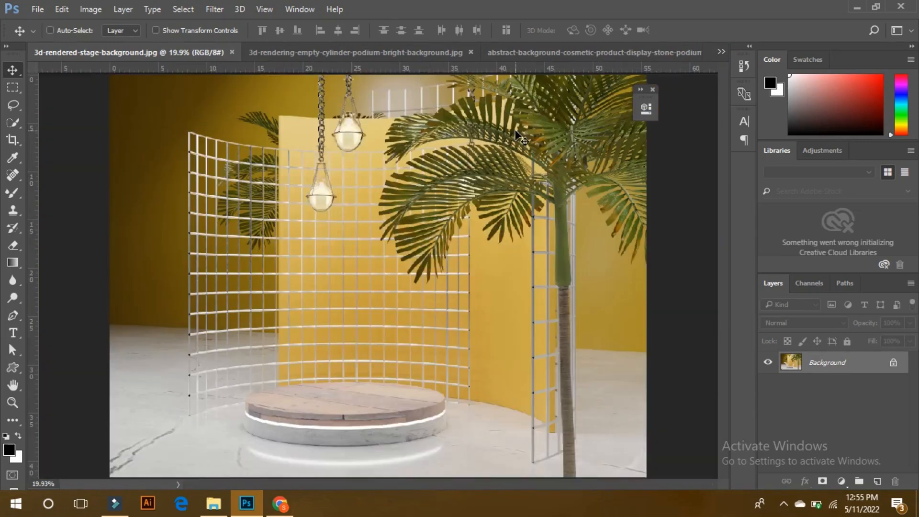
Step: Close the six newly opened mockup images, leaving the bottle composite and the deep blue gold marble podium image open
left_click(231, 52)
left_click(323, 52)
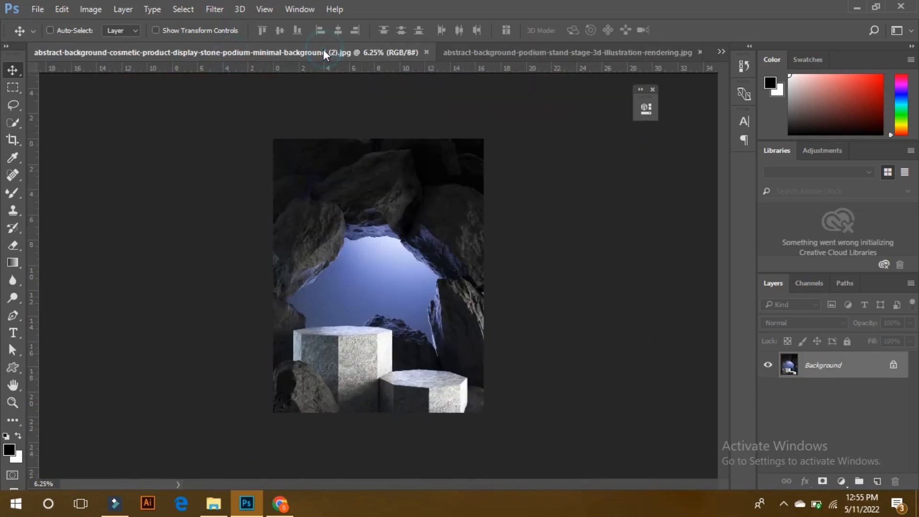
left_click(426, 52)
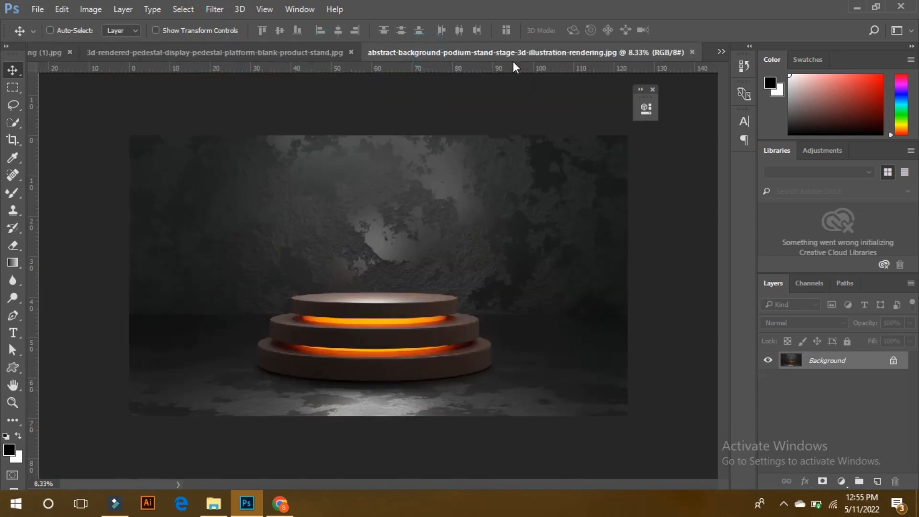
left_click(692, 52)
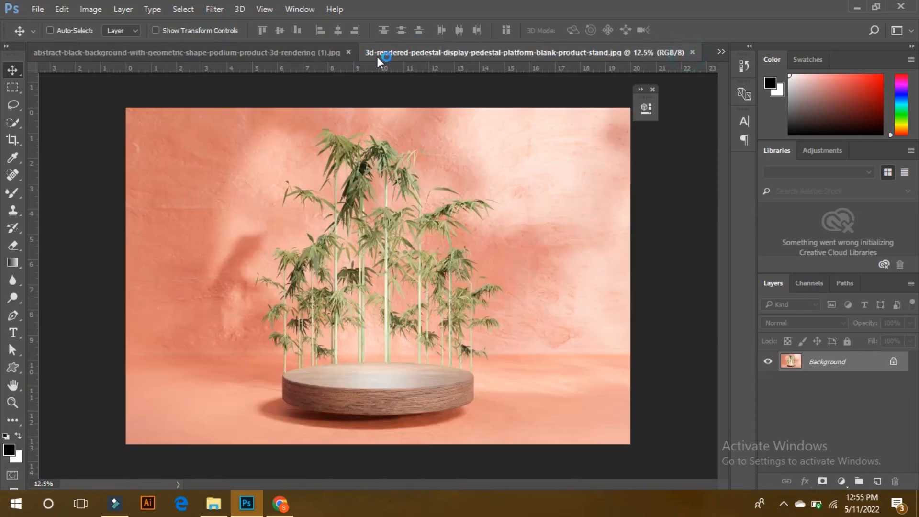
left_click(694, 51)
left_click(694, 53)
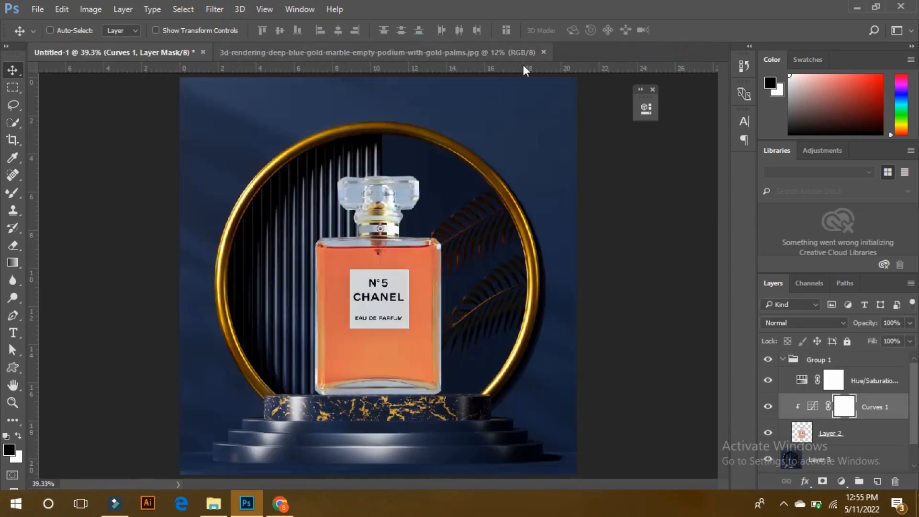
Step: Close the Untitled-1 bottle composite without saving its changes, and close the deep blue gold marble podium image
left_click(205, 50)
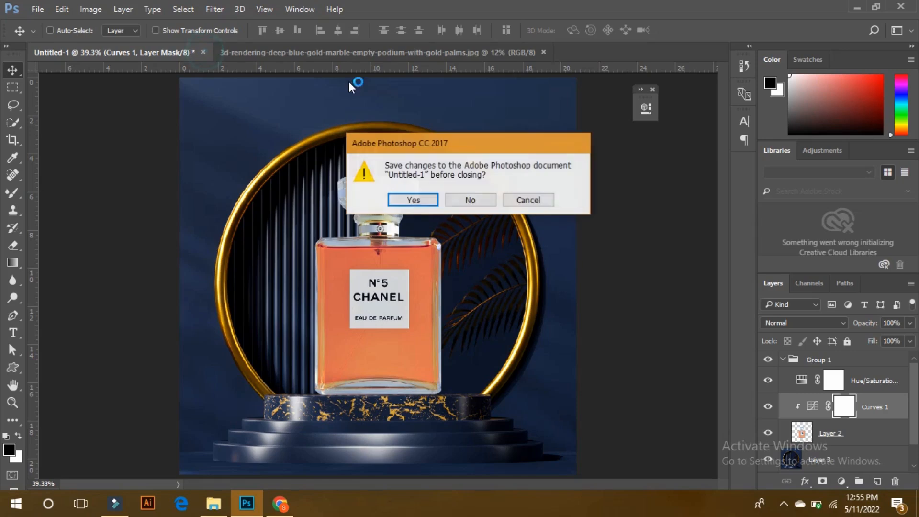
left_click(474, 198)
left_click(358, 52)
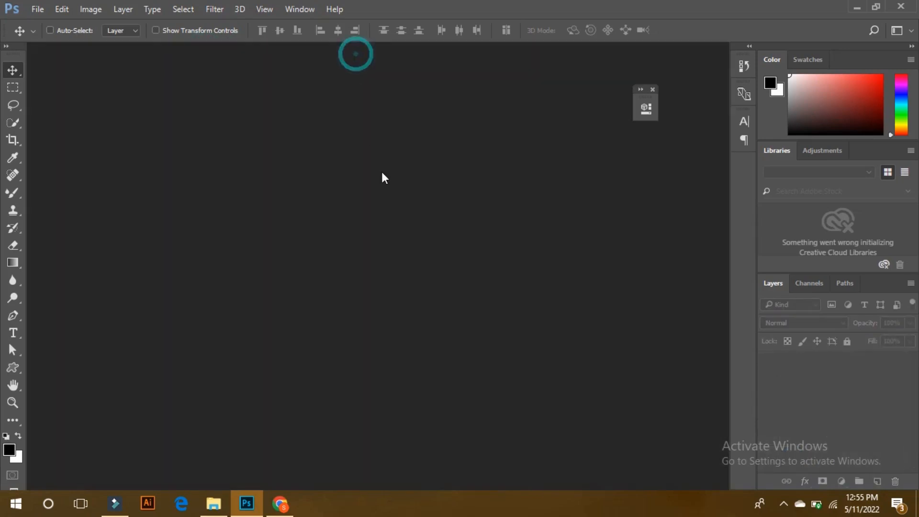